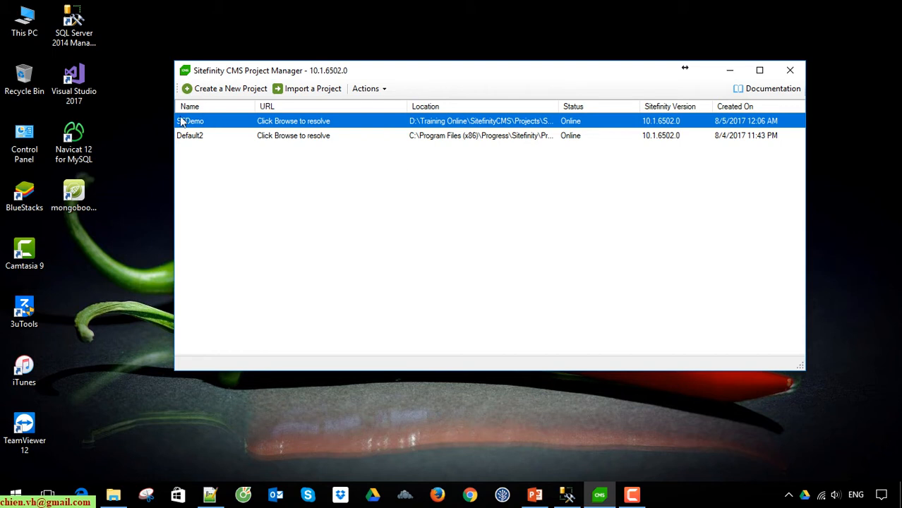
Launch SFDemo to its login page at localhost:9662 and close the Project Manager window
double_click(377, 126)
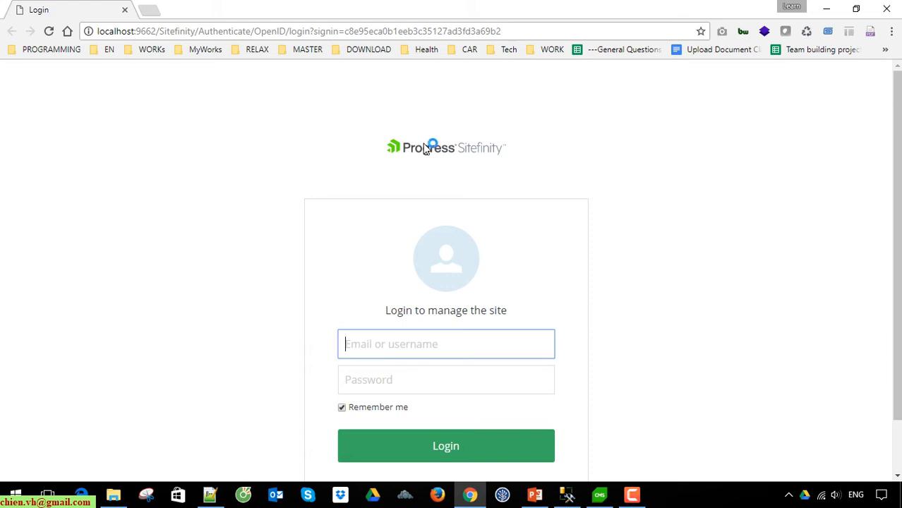
click(600, 494)
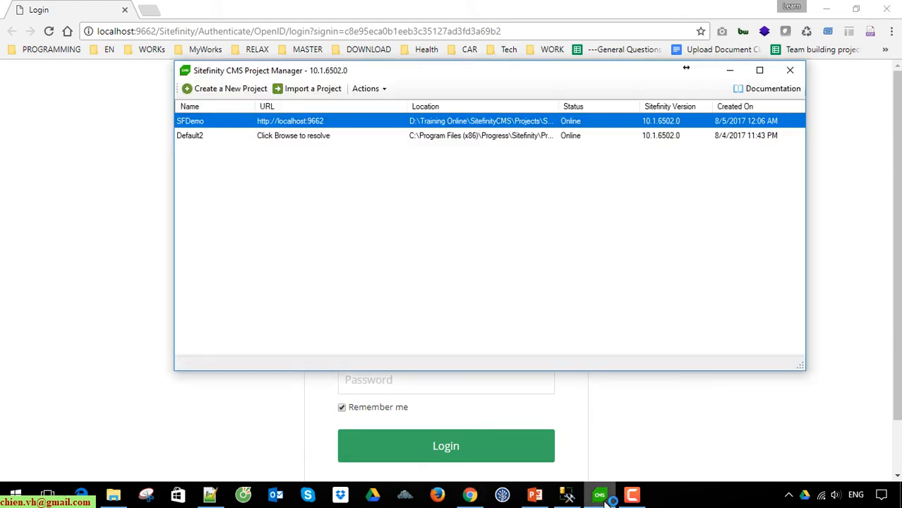
click(790, 70)
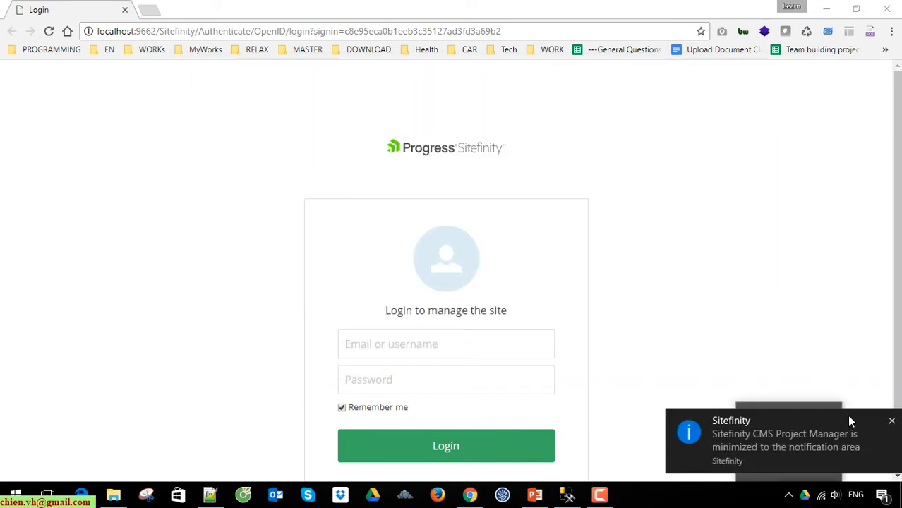
Exit the Project Manager from its tray icon menu and return to the login page
click(891, 421)
click(788, 495)
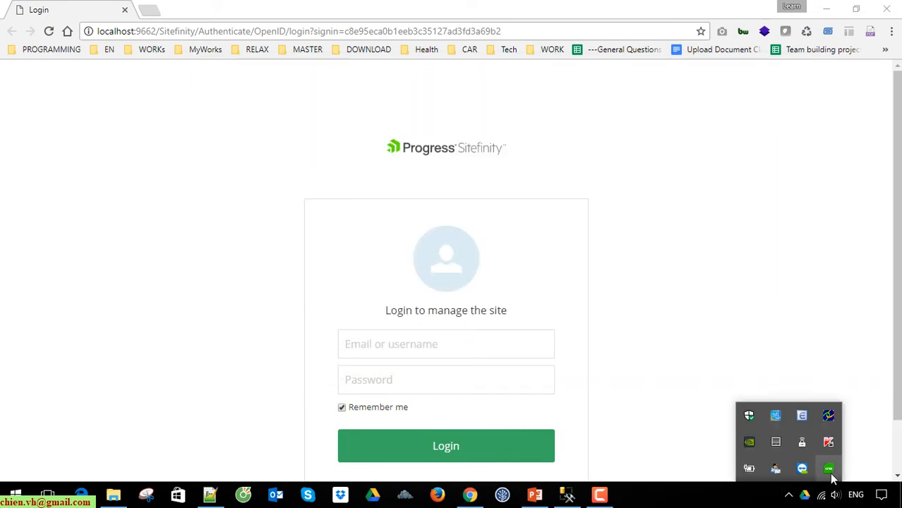
right_click(832, 476)
click(792, 465)
click(663, 241)
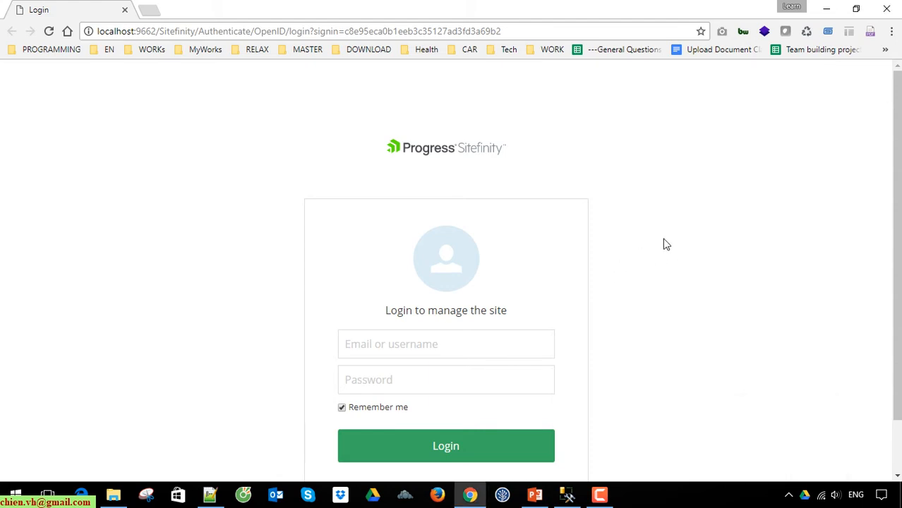
click(252, 31)
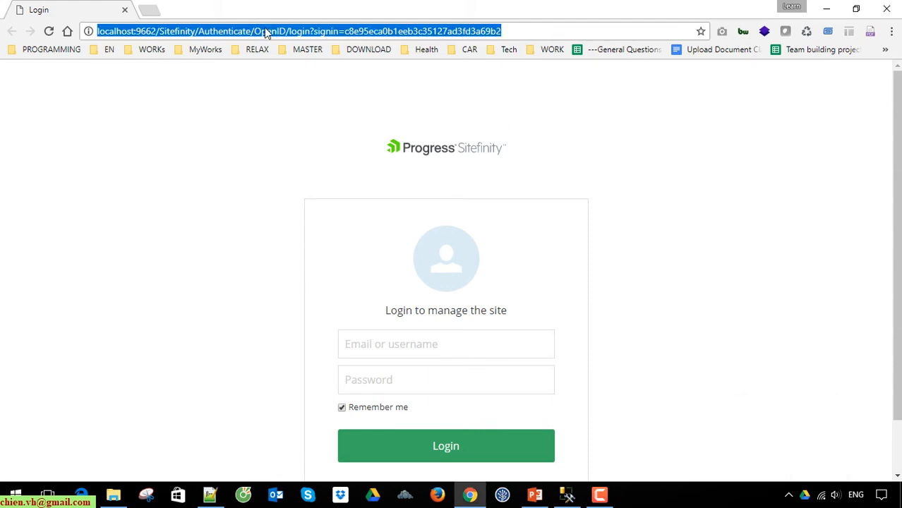
Reload localhost:9662 to confirm ERR_CONNECTION_REFUSED, then close Chrome
key(Return)
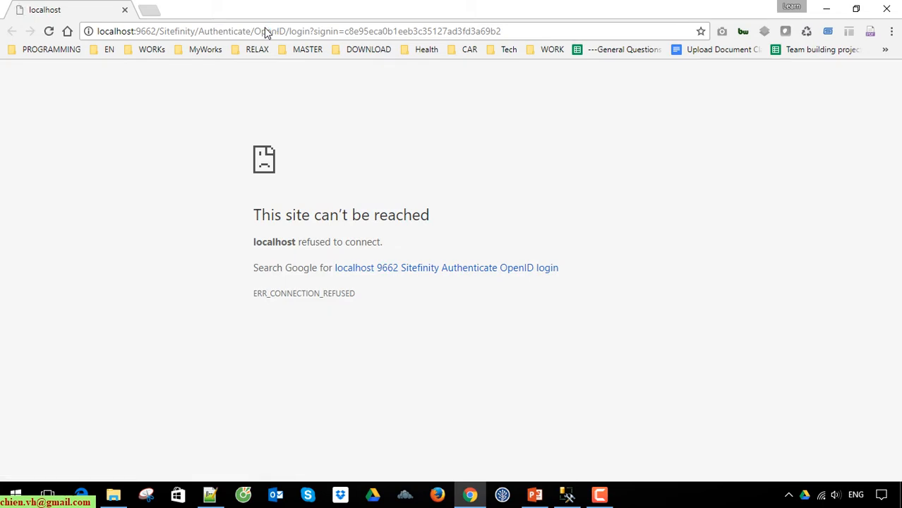
key(F5)
click(888, 9)
drag(302, 62, 744, 439)
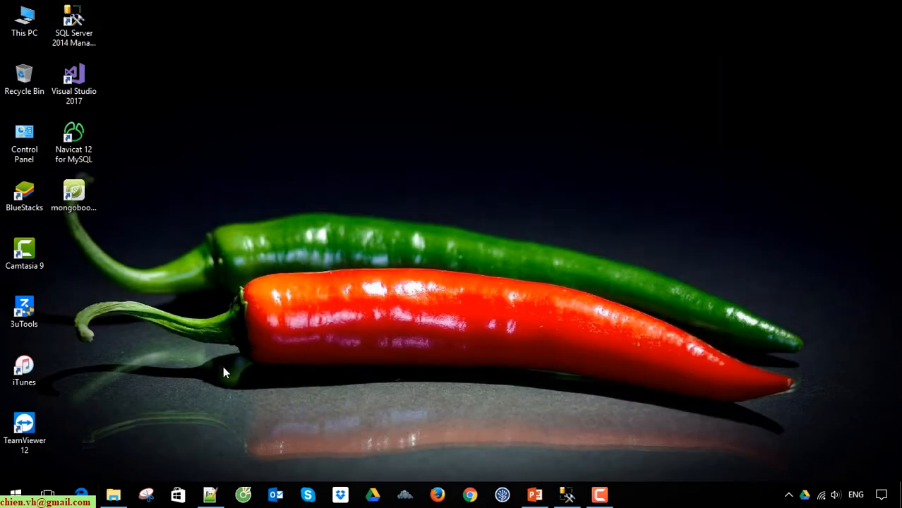
Copy the path D:\Training Online\SitefinityCMS\Projects\SFDemo and minimize the folder window
click(112, 494)
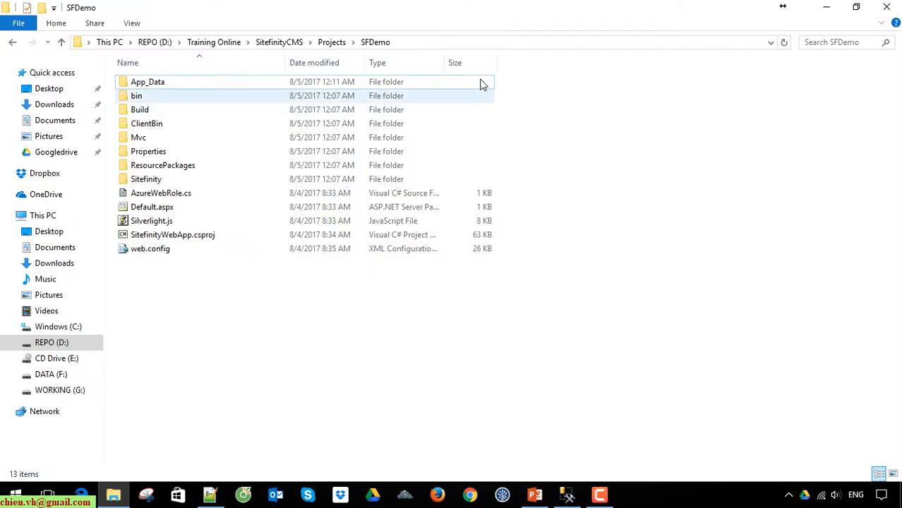
click(473, 42)
click(583, 143)
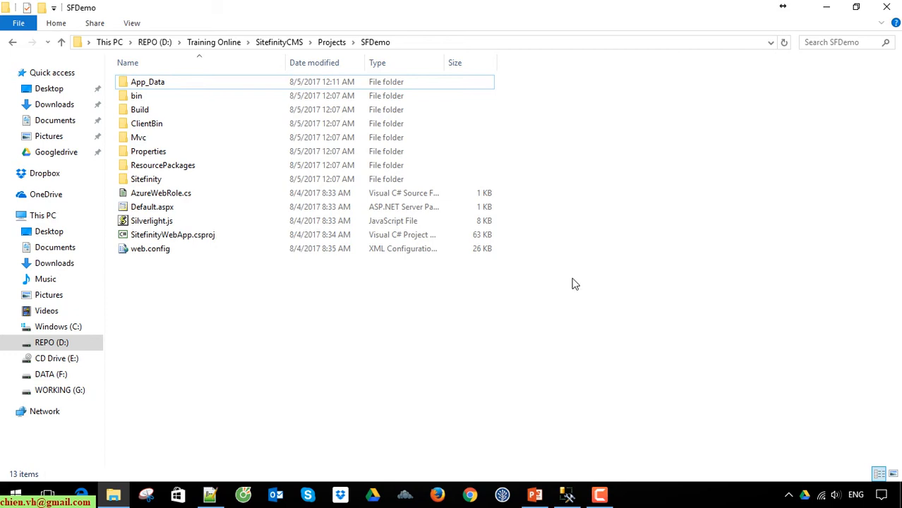
click(486, 44)
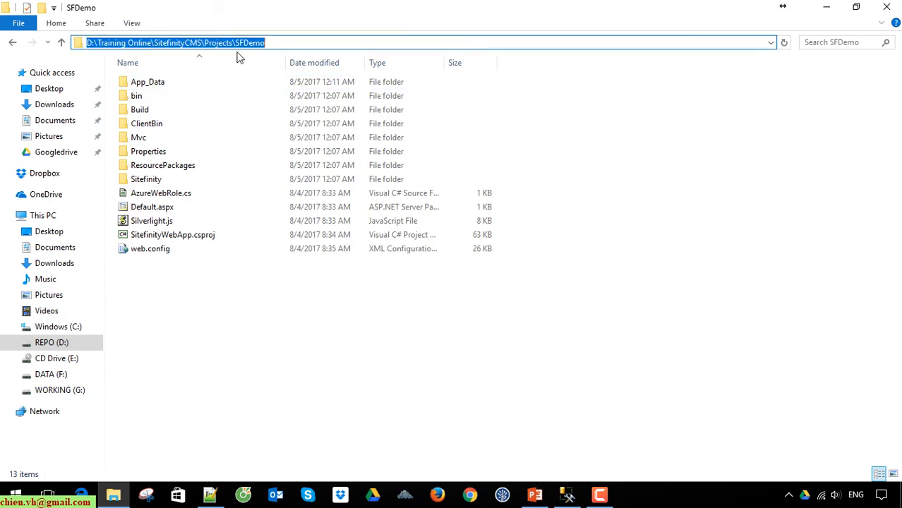
right_click(199, 50)
click(226, 87)
click(826, 7)
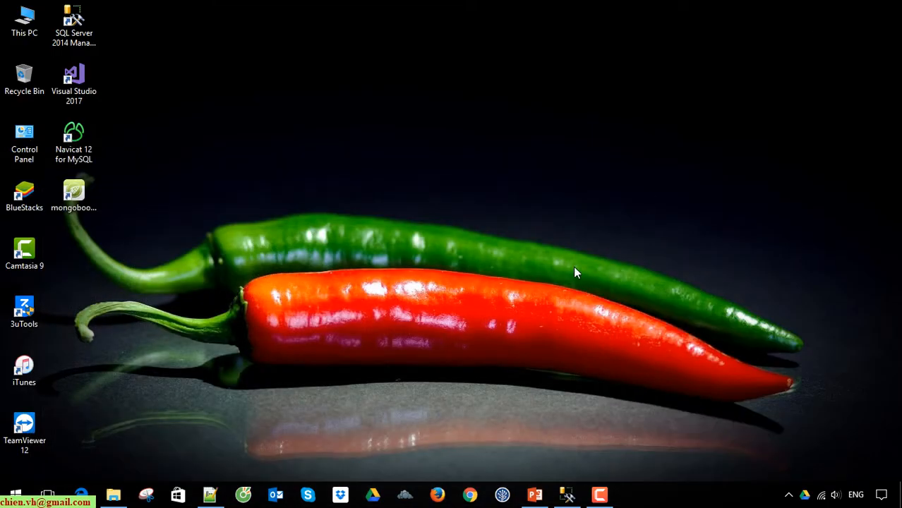
Launch IIS Manager via inetmgr, expand the server's Sites node and choose Add Website
key(super+r)
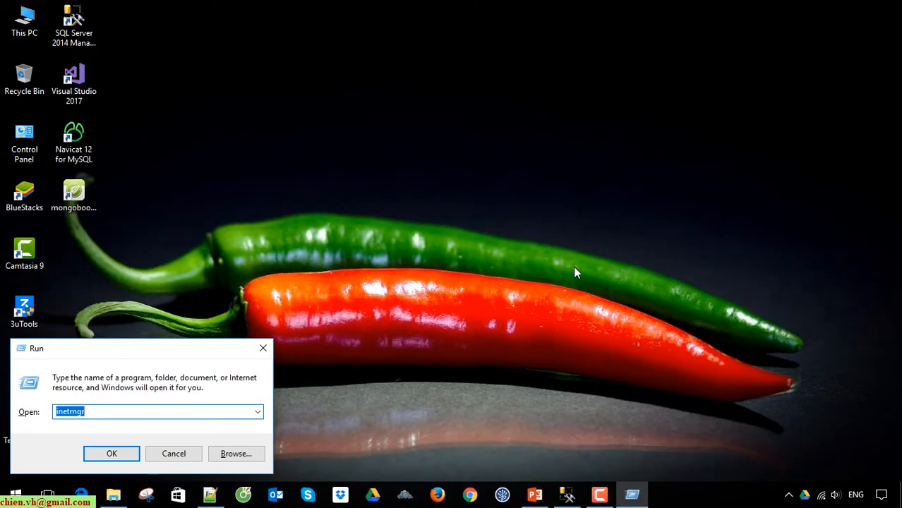
click(113, 410)
key(Return)
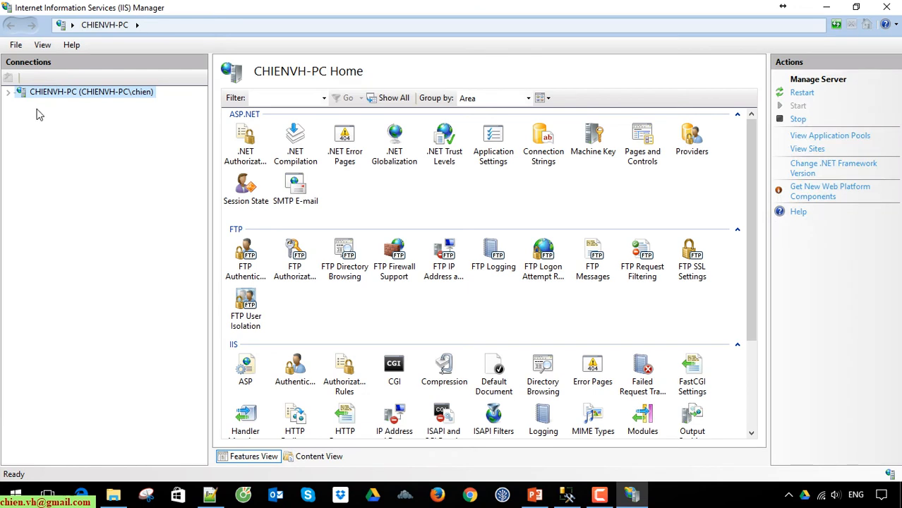
click(9, 93)
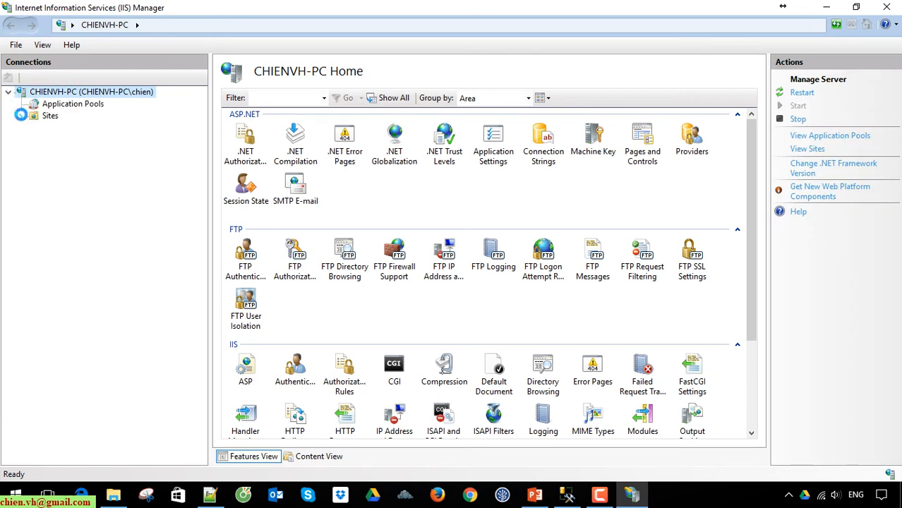
click(21, 116)
drag(211, 154, 227, 155)
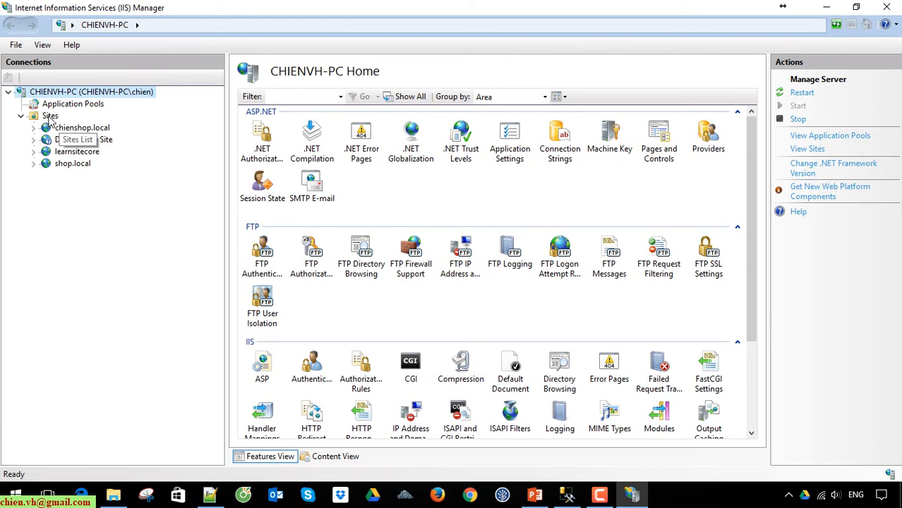
right_click(49, 116)
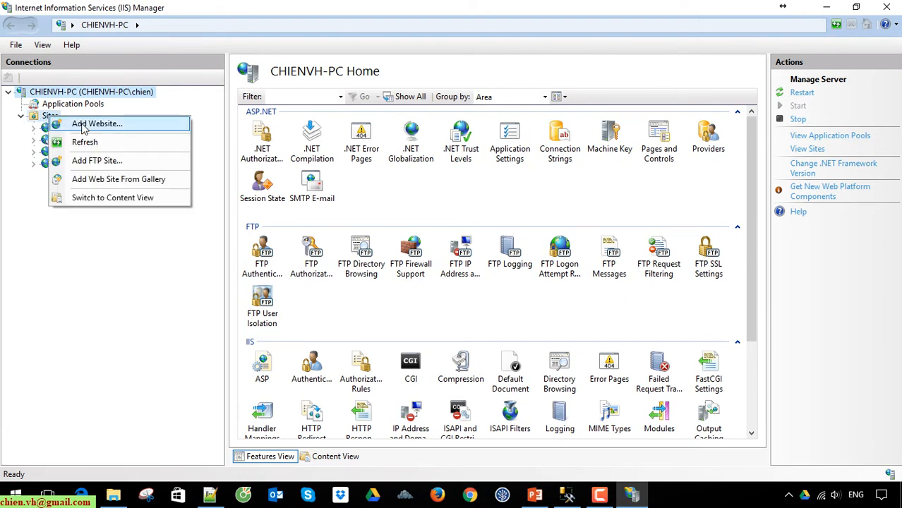
click(113, 124)
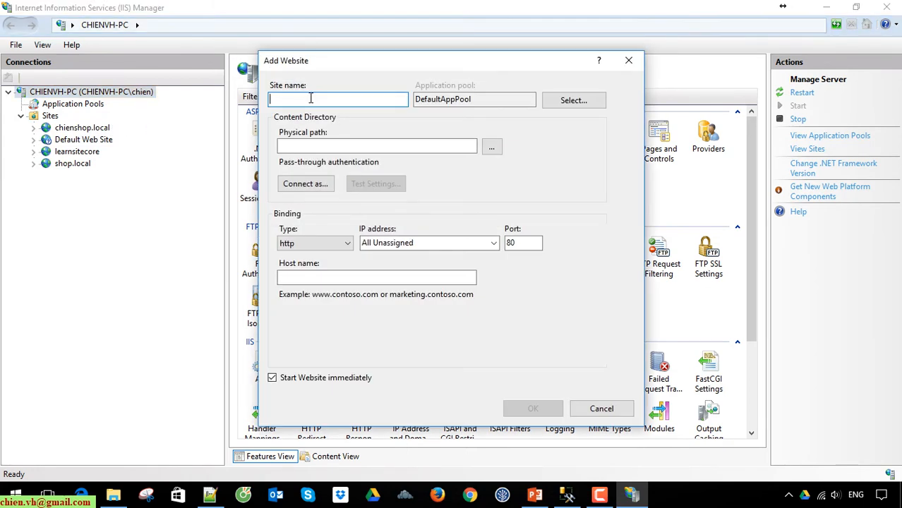
Enter sfdemo.local as both the site name and the host name
text(sfdemo)
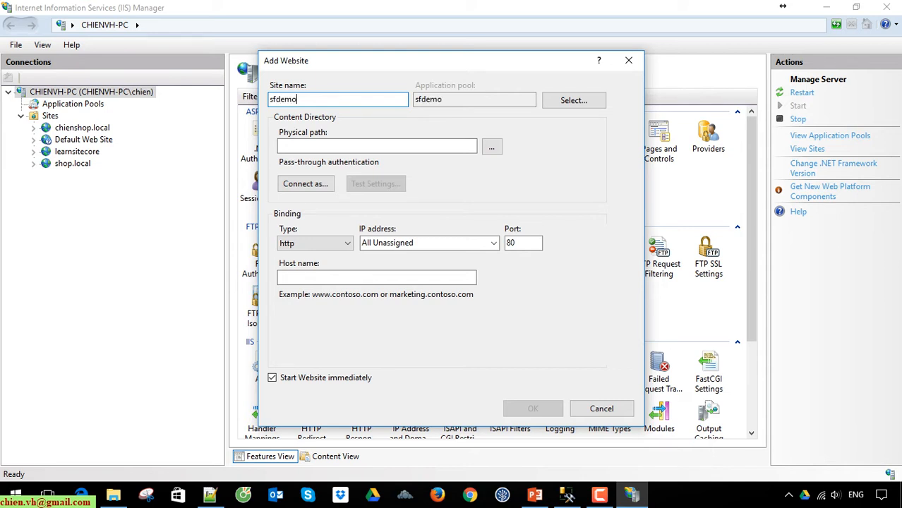
text(.local)
key(ctrl+a)
click(307, 278)
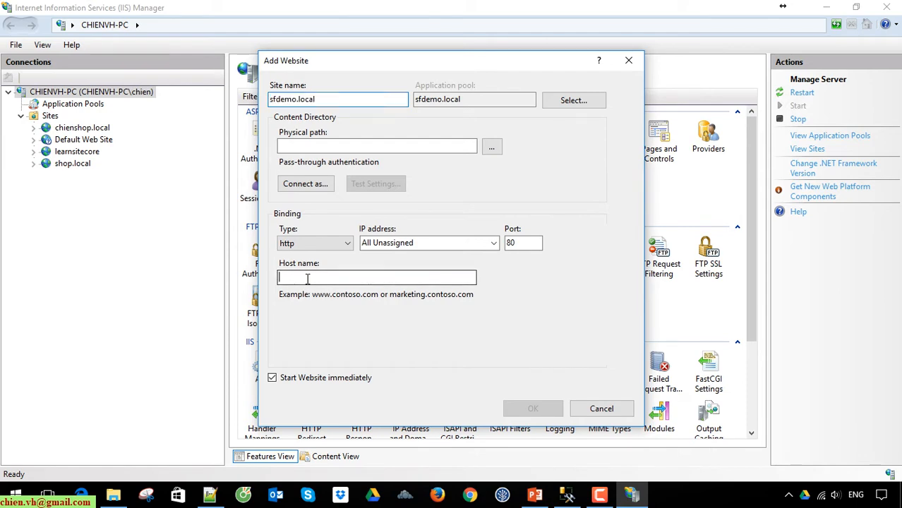
key(ctrl+v)
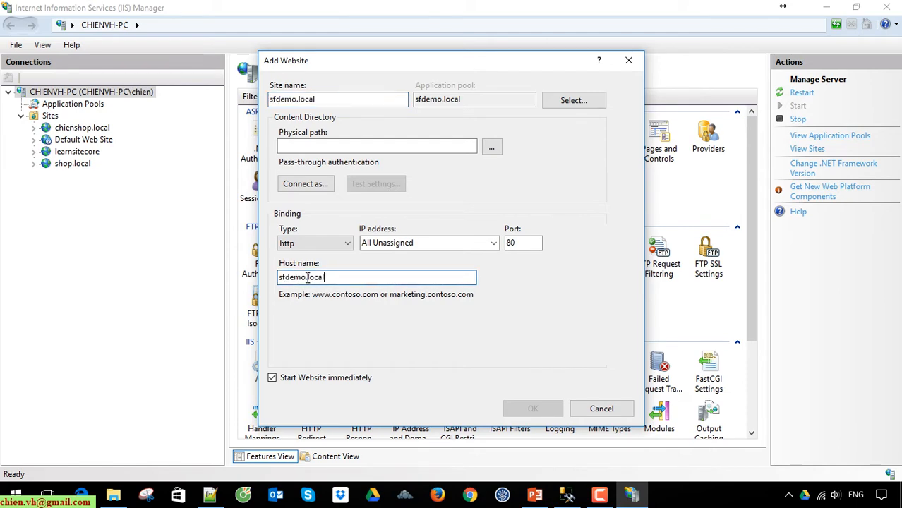
Set the physical path to the SFDemo project folder and create the site
click(119, 496)
click(438, 43)
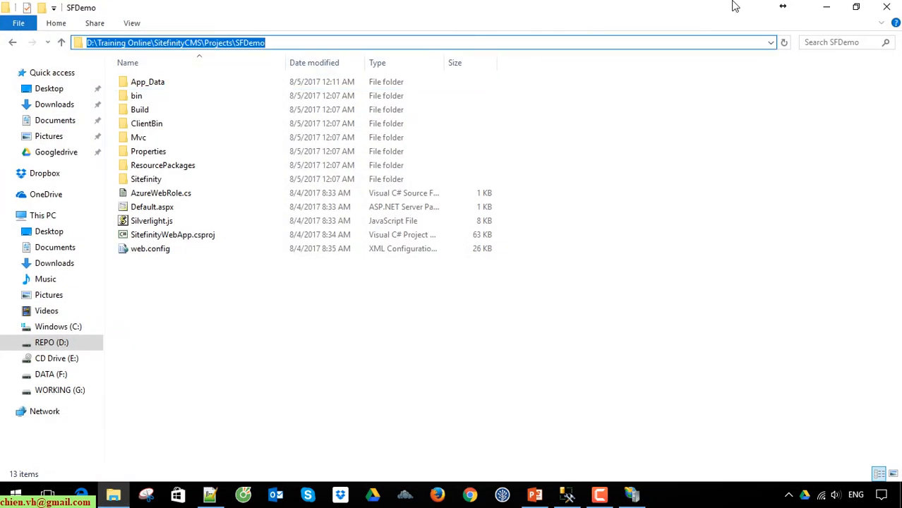
key(ctrl+c)
click(826, 7)
click(387, 147)
key(ctrl+v)
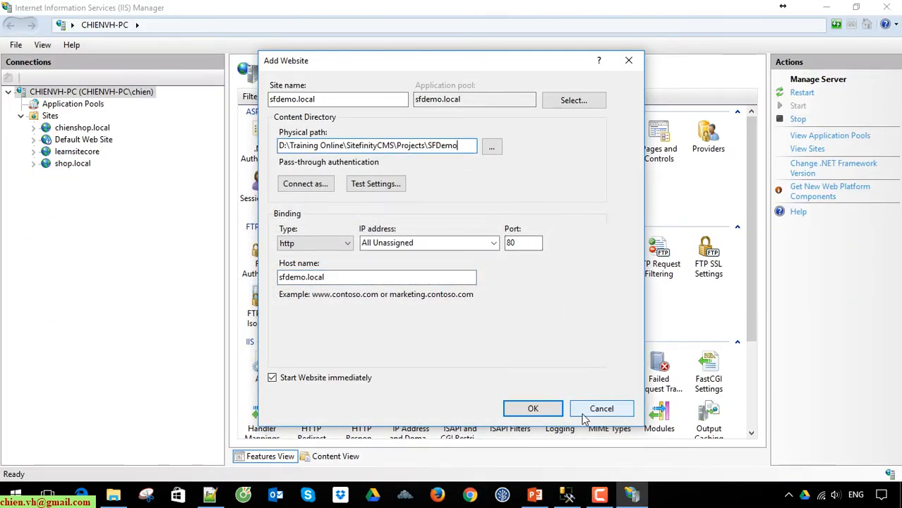
click(533, 410)
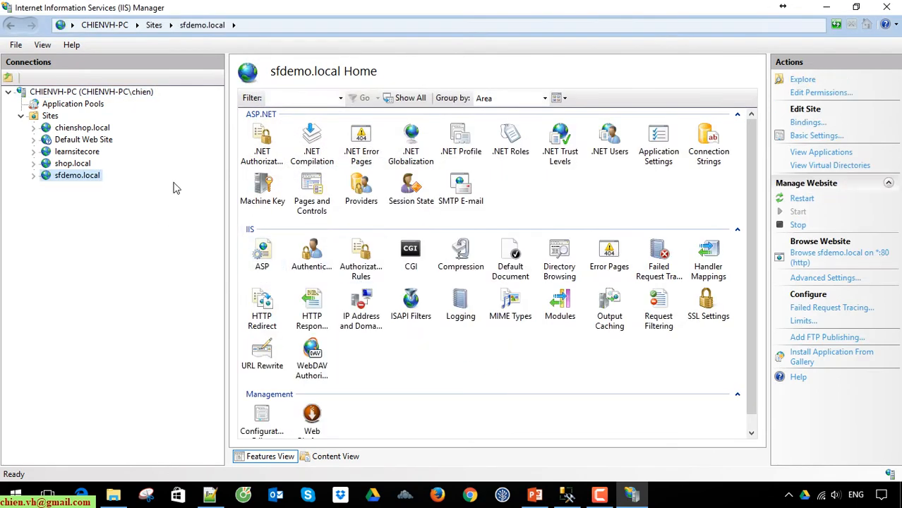
Browse sfdemo.local on *:80, reload to see ERR_NAME_NOT_RESOLVED, and close Chrome
click(838, 258)
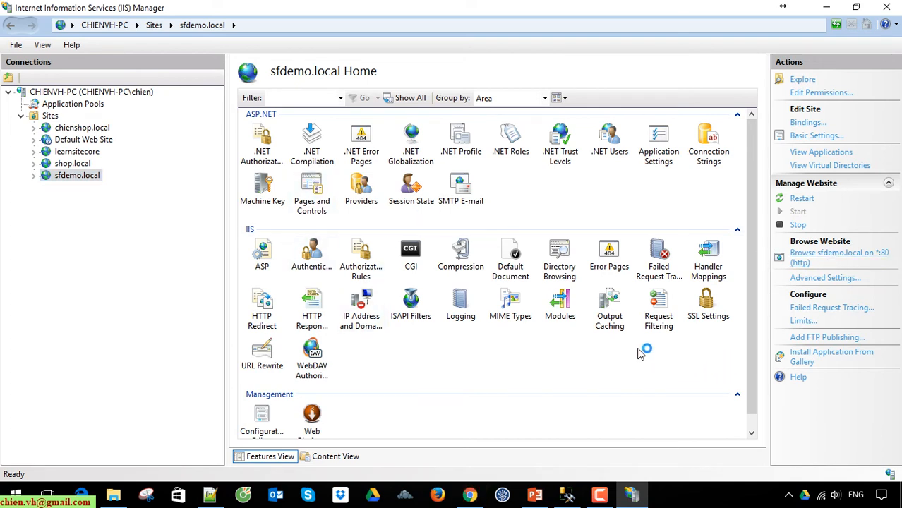
click(468, 497)
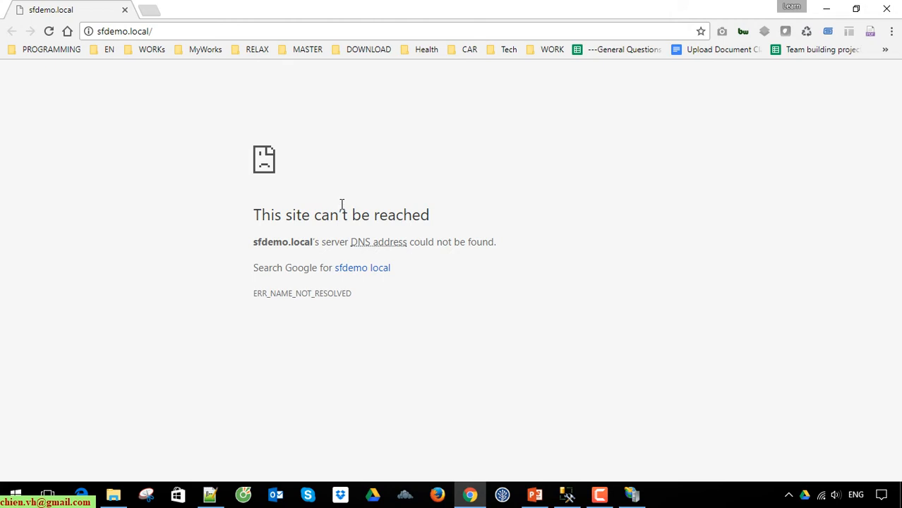
key(F5)
click(164, 30)
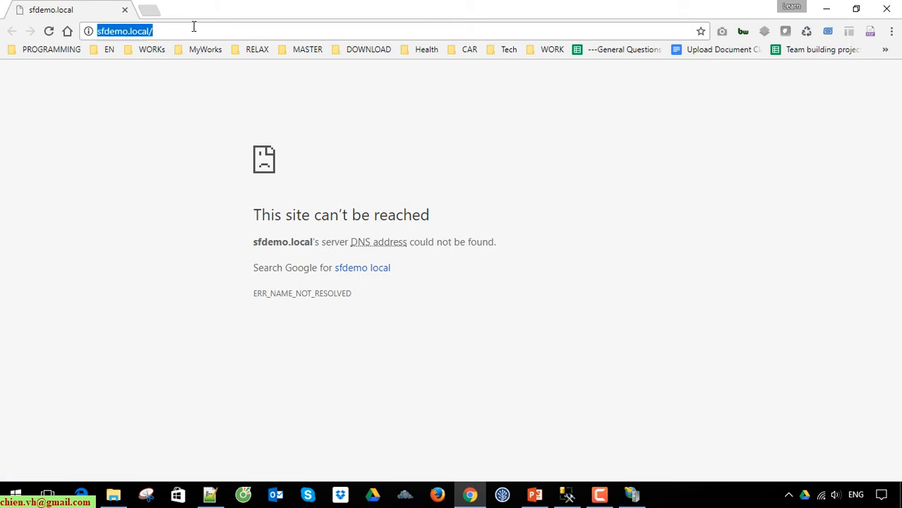
right_click(112, 33)
click(155, 84)
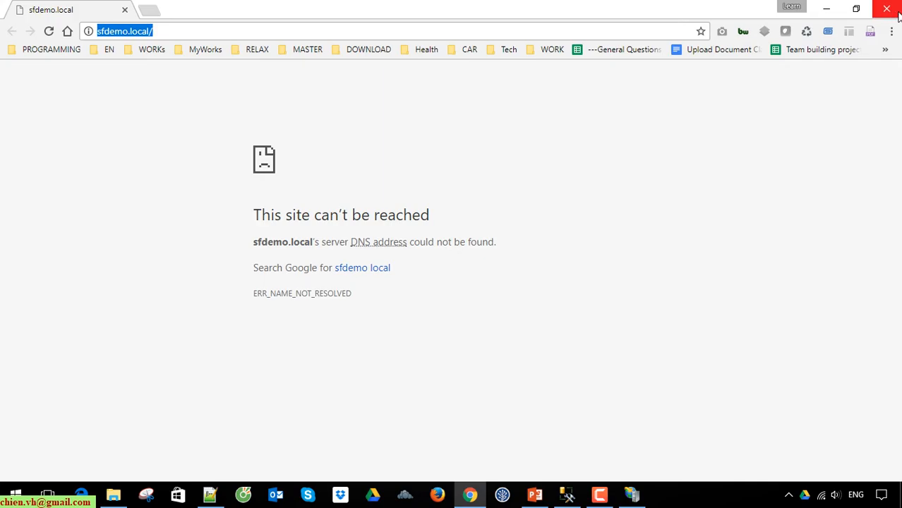
click(826, 8)
click(826, 8)
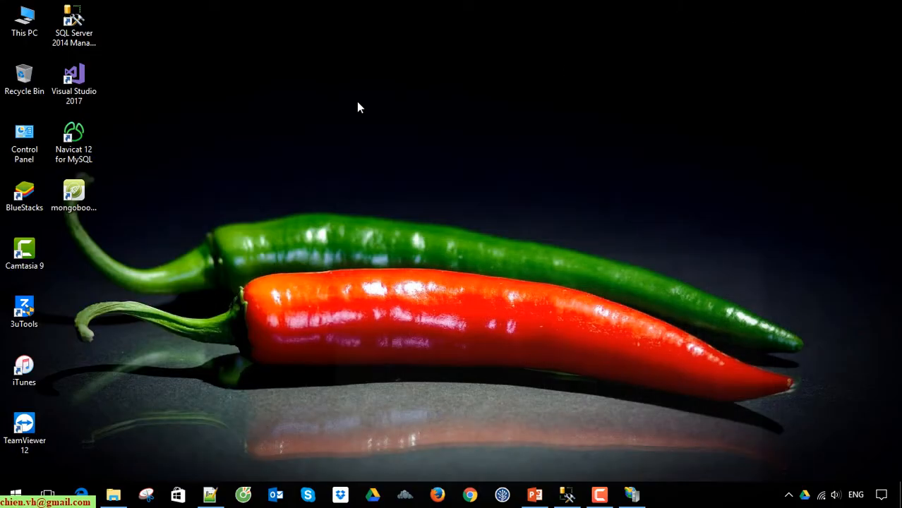
Navigate to C:\Windows\System32\drivers\etc and open hosts with Notepad++
double_click(24, 19)
double_click(272, 176)
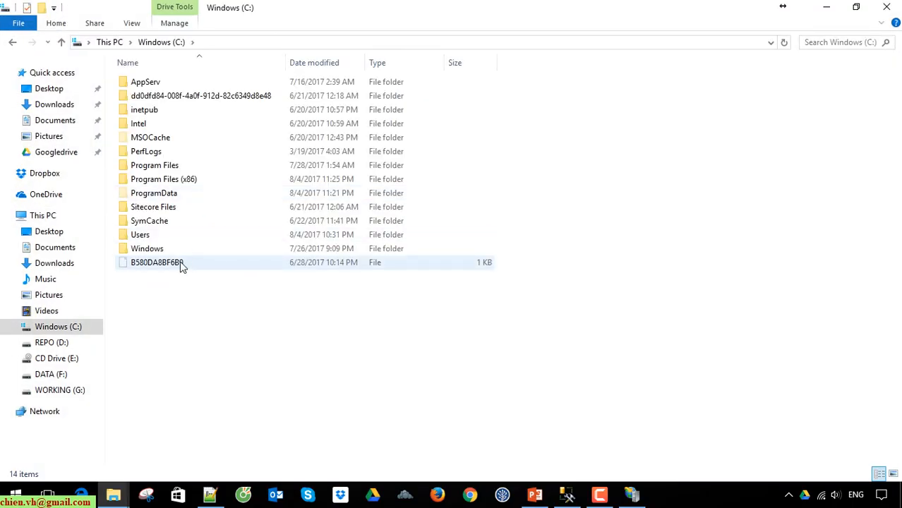
double_click(181, 247)
scroll(509, 260, down, 13)
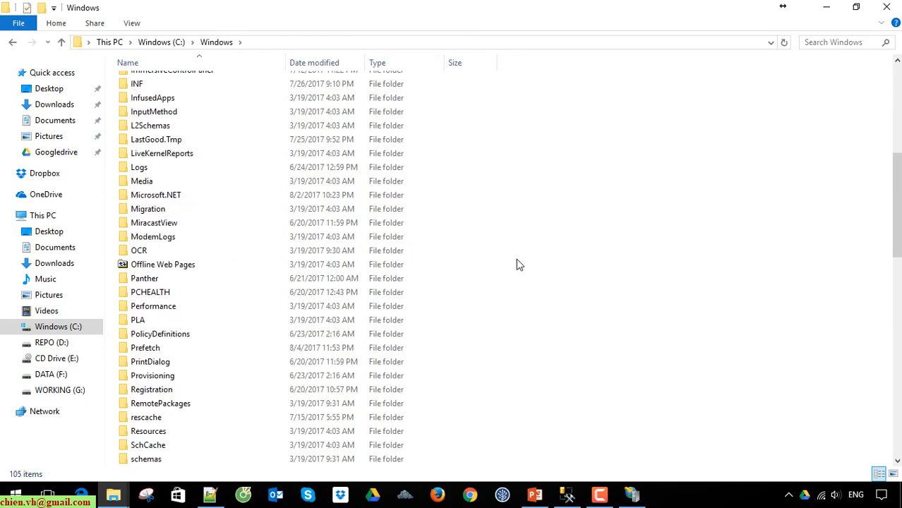
double_click(151, 431)
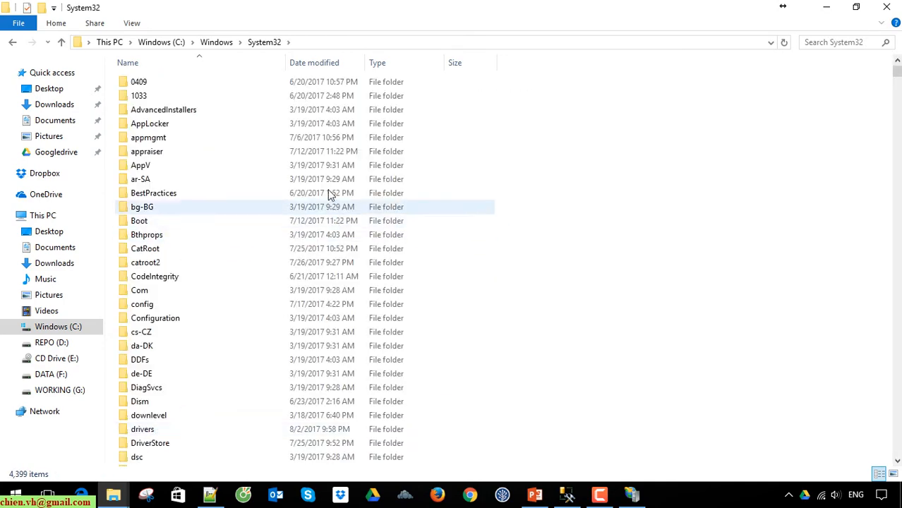
double_click(155, 432)
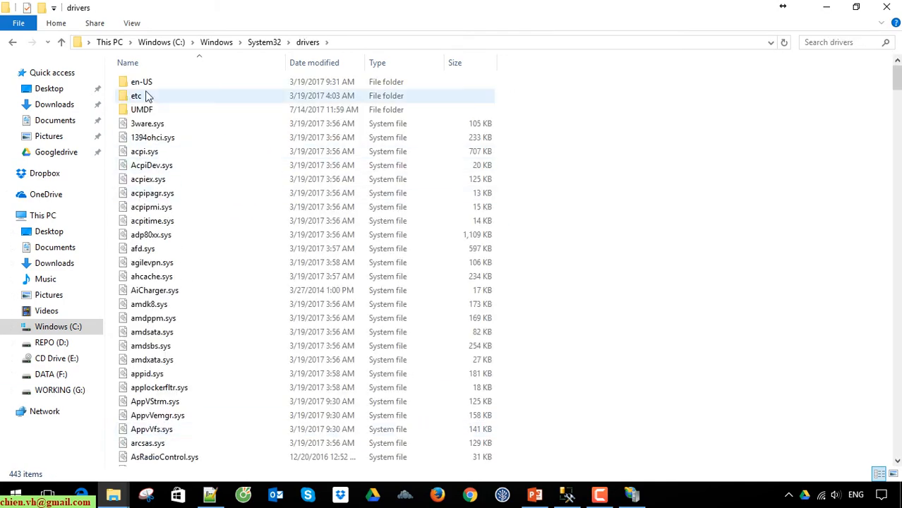
double_click(136, 95)
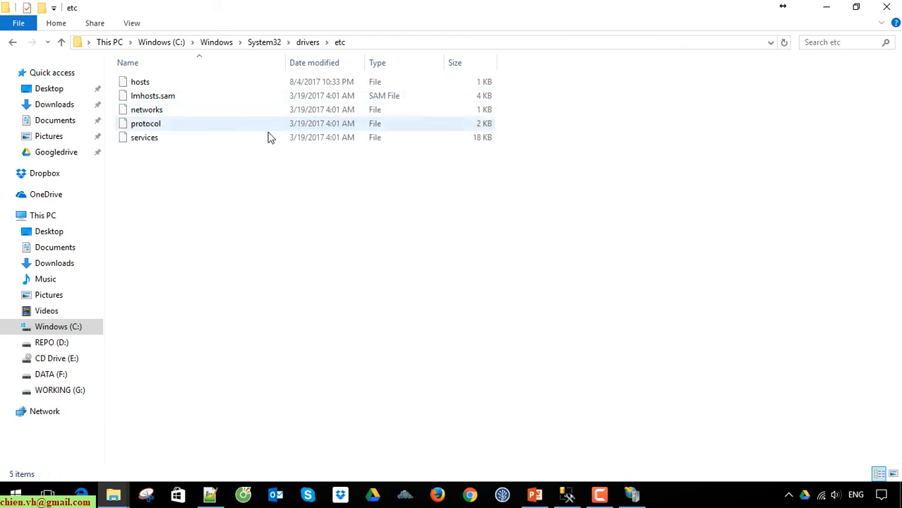
right_click(138, 83)
click(194, 150)
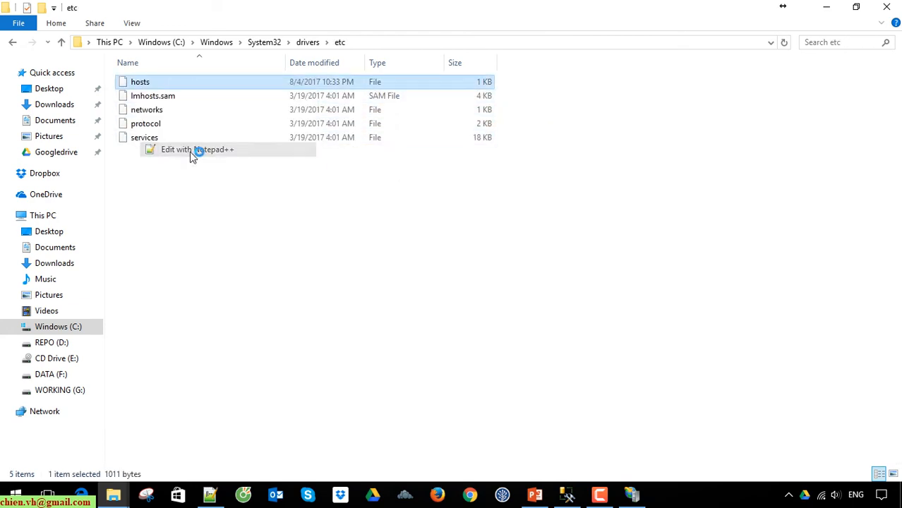
Paste the sfdemo.local address onto line 28, strip it, and prefix it with 127.0.0.1
click(388, 385)
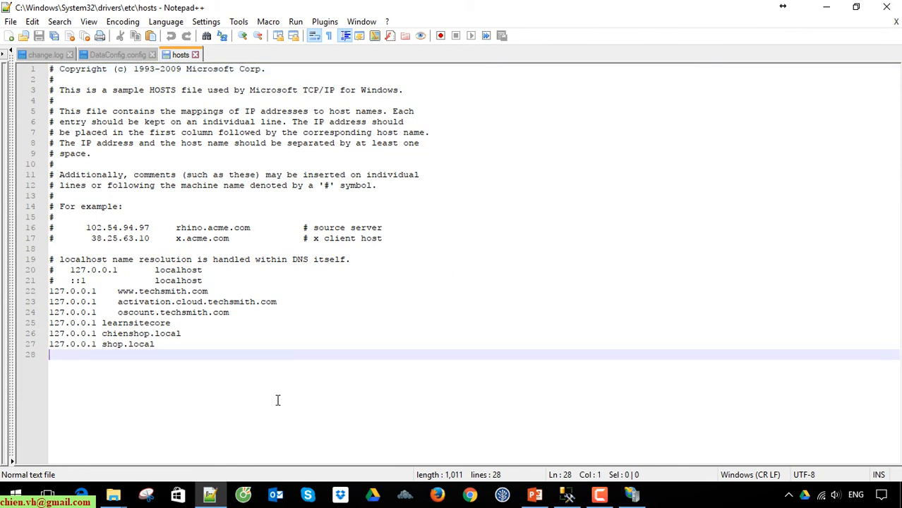
key(ctrl+v)
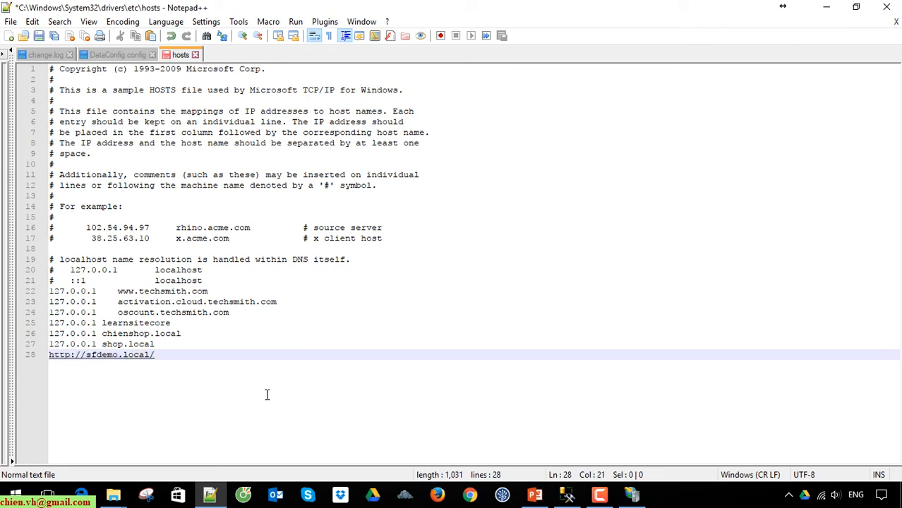
key(BackSpace)
key(Home)
key(Delete)
key(Delete)
key(Delete)
key(Delete)
key(Delete)
key(Delete)
key(Delete)
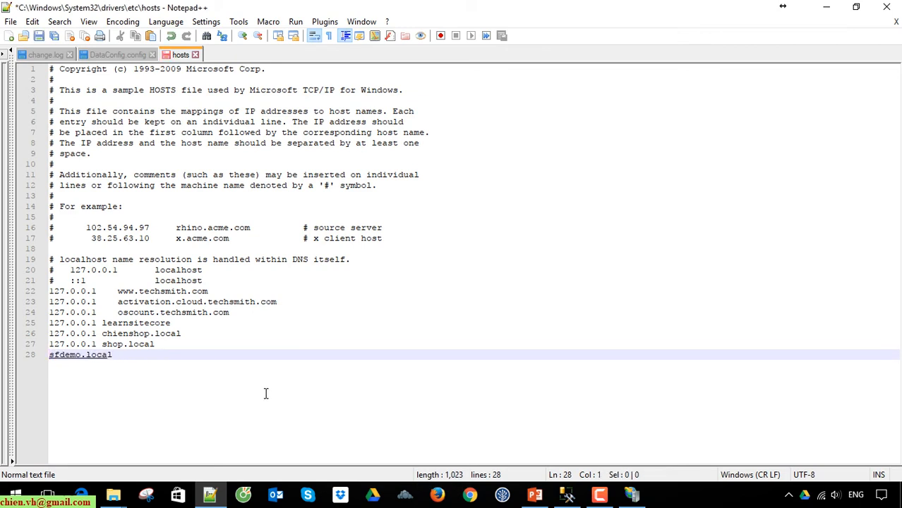
drag(98, 343, 3, 347)
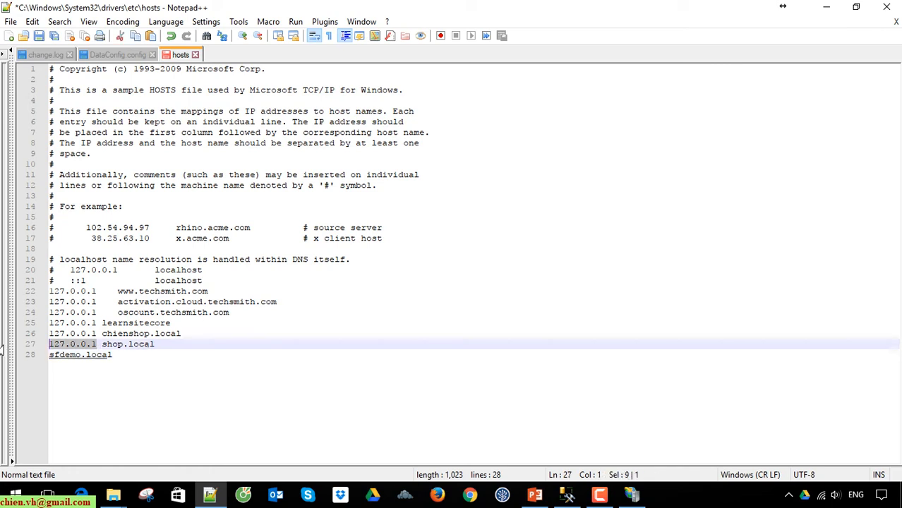
key(ctrl+c)
click(163, 355)
key(Home)
key(ctrl+v)
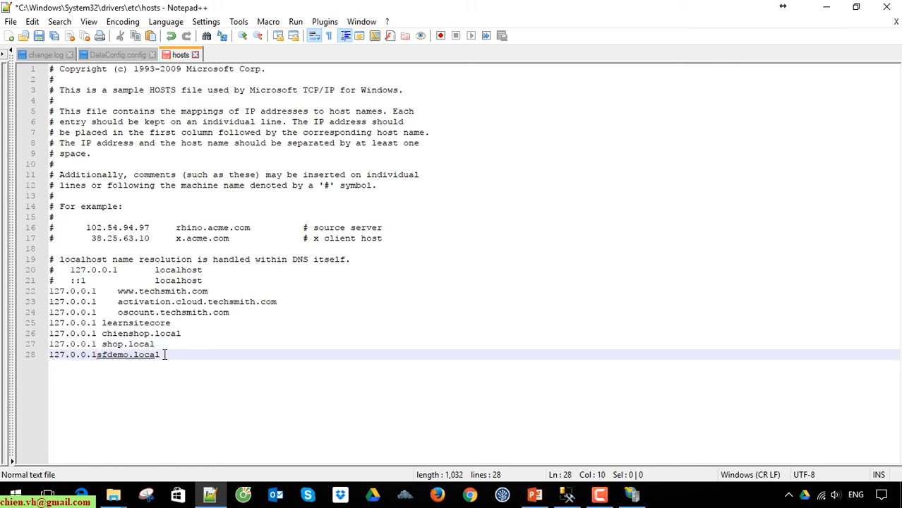
Replace the host text on line 28 so it reads 127.0.0.1 sfdemo.local
click(203, 381)
drag(181, 354, 101, 355)
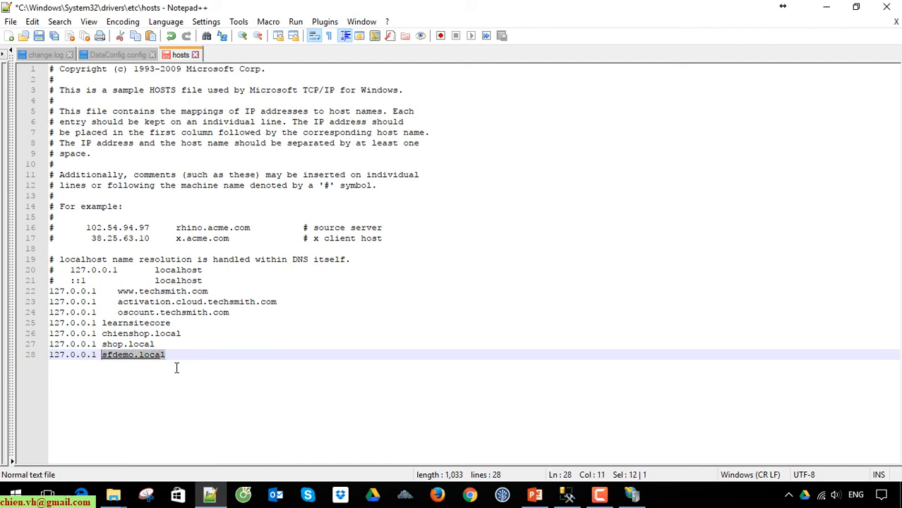
key(Delete)
key(super+r)
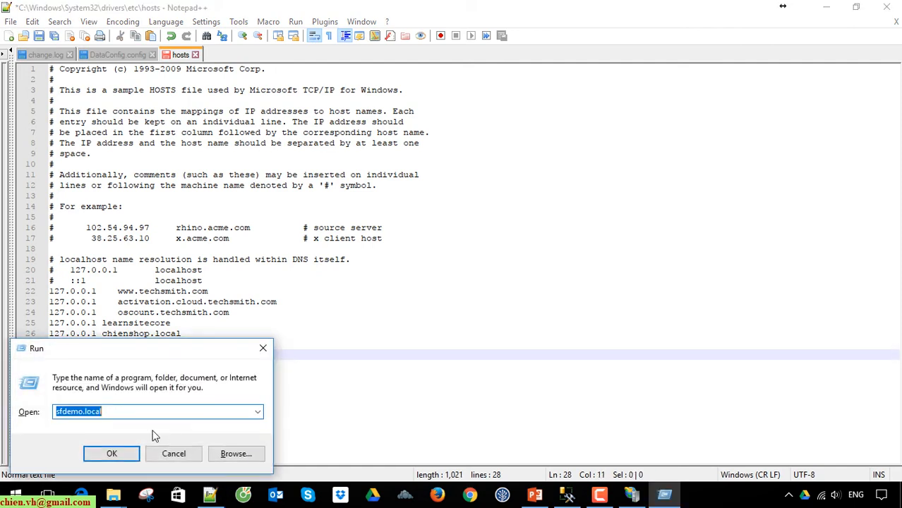
key(ctrl+x)
click(174, 454)
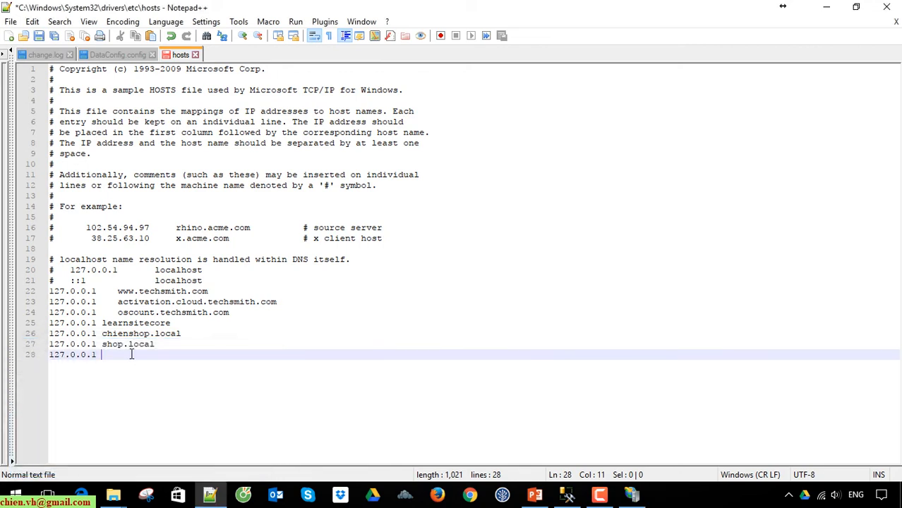
key(ctrl+v)
Save the hosts file after relaunching Notepad++ as Administrator, then return to IIS Manager
click(39, 36)
click(466, 294)
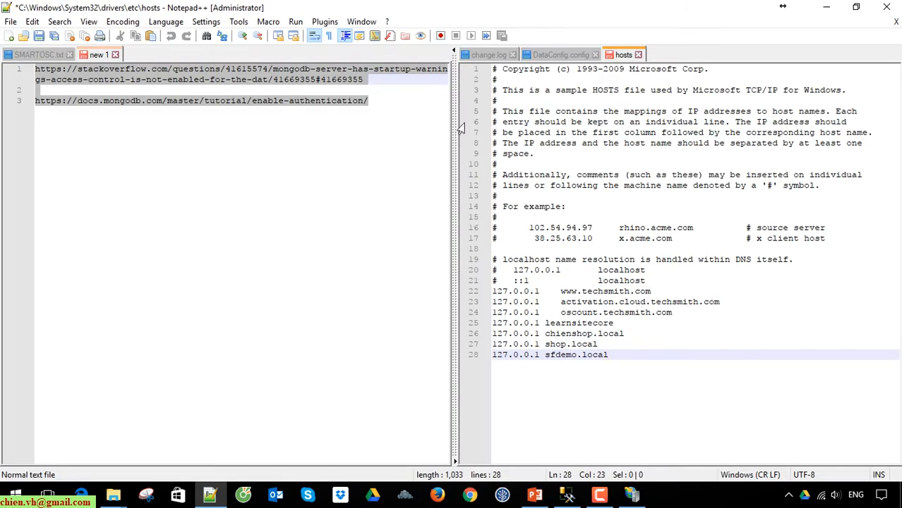
click(456, 51)
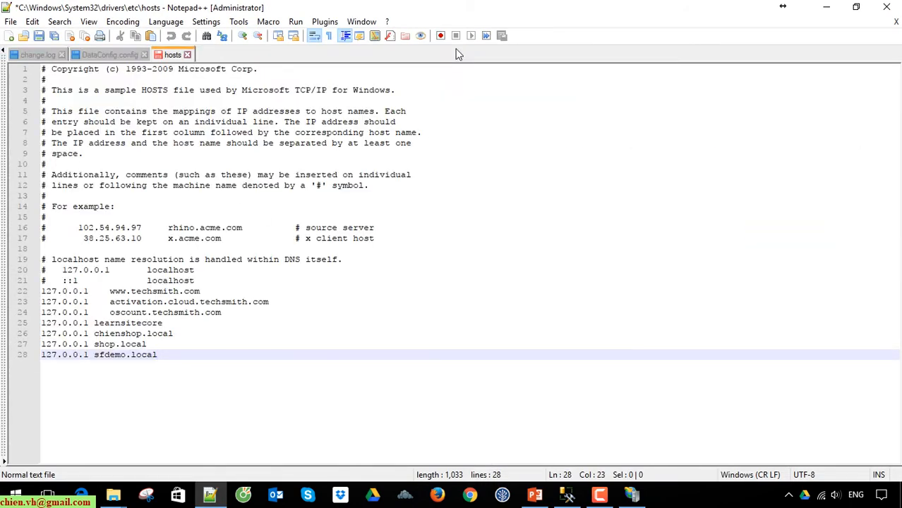
click(38, 36)
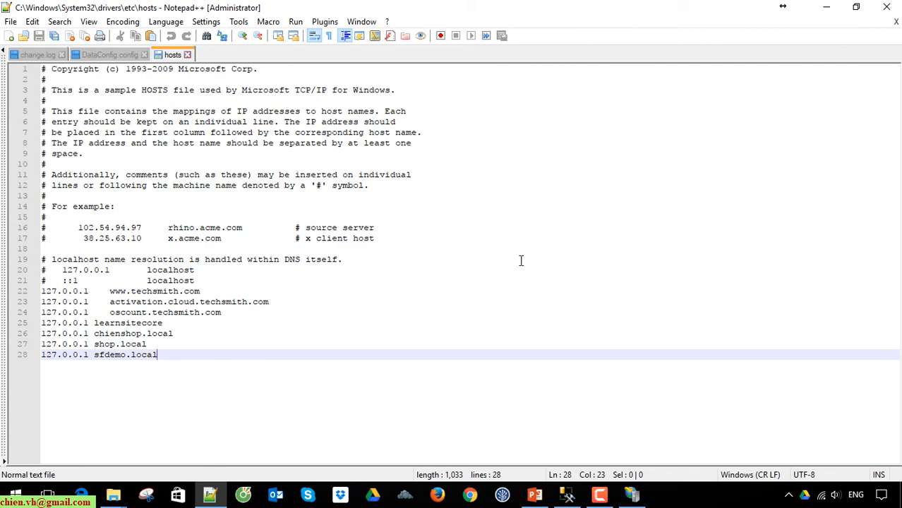
click(523, 290)
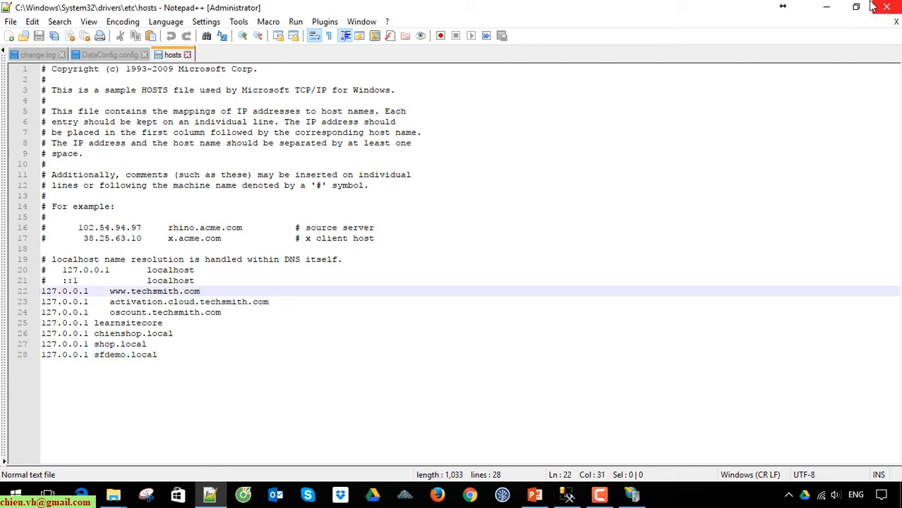
click(828, 8)
click(634, 497)
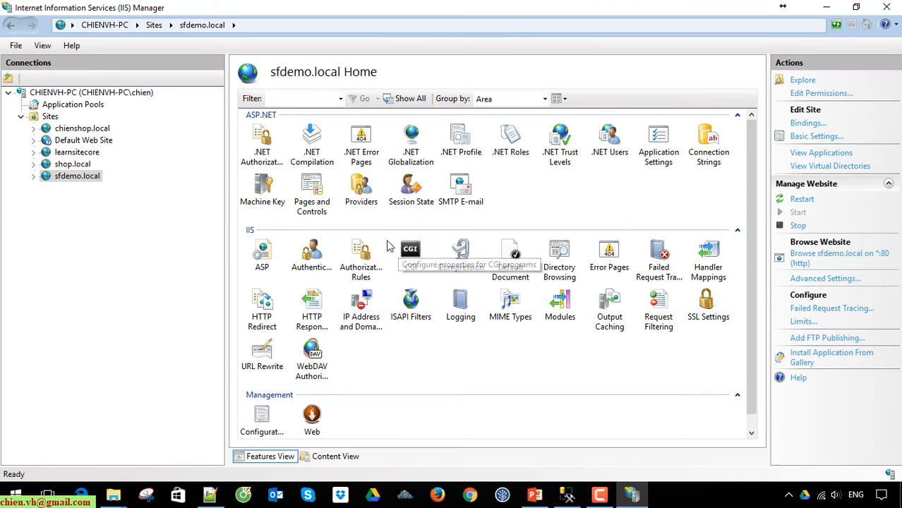
Browse sfdemo.local on *:80 to show Sitefinity's no-pages-yet placeholder page
click(812, 260)
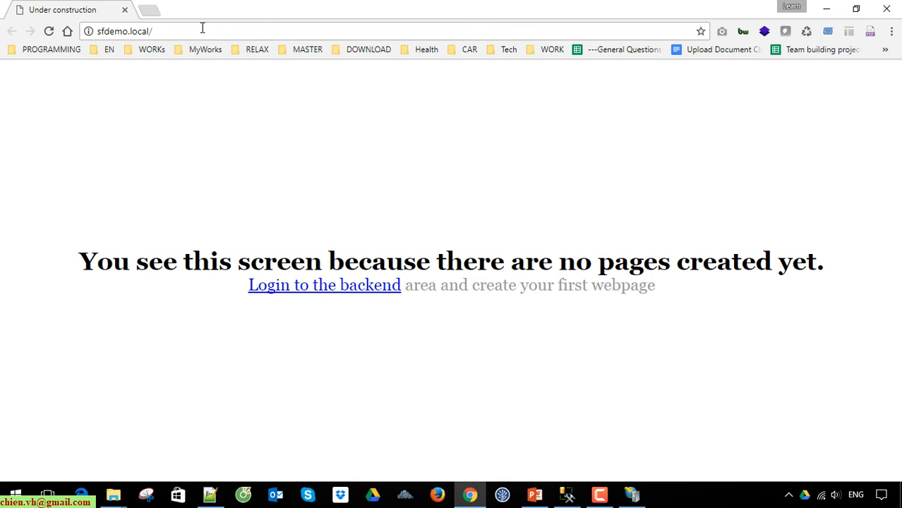
Open the Sitefinity backend login and submit the account e-mail and a password
click(305, 294)
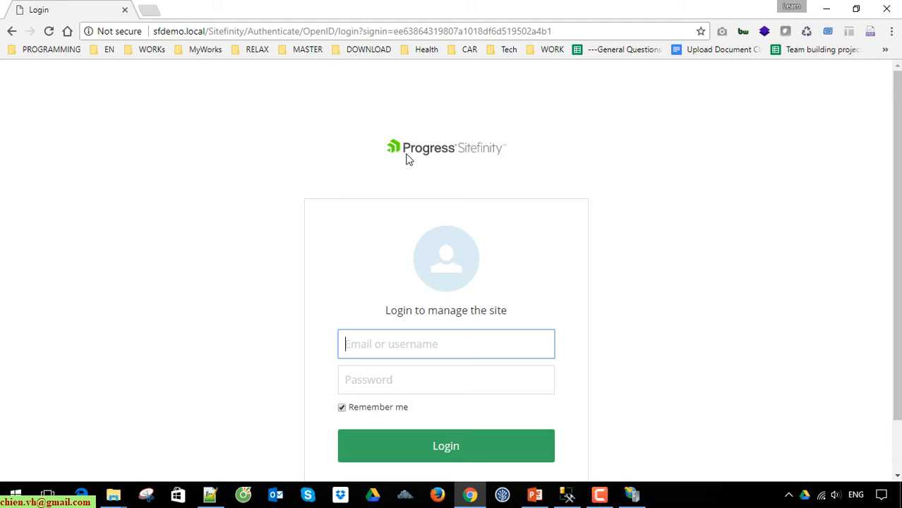
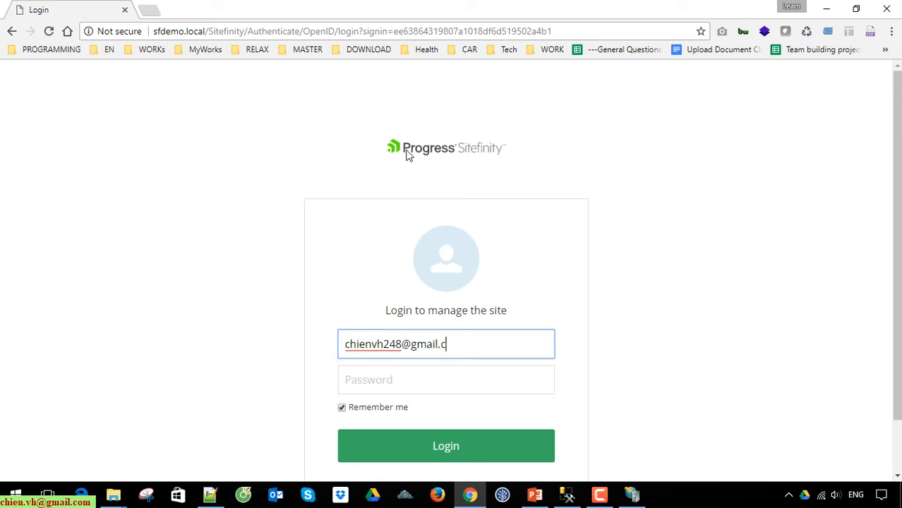
key(Tab)
text(******)
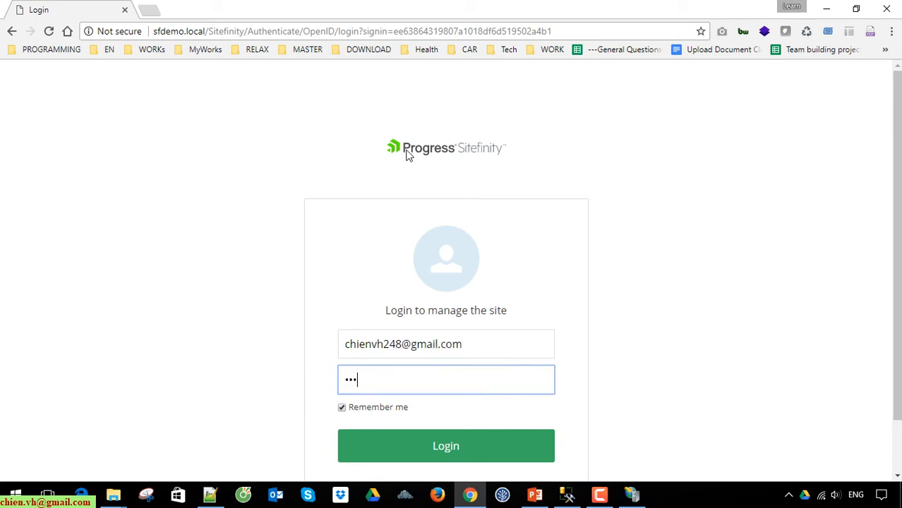
text(***)
key(Return)
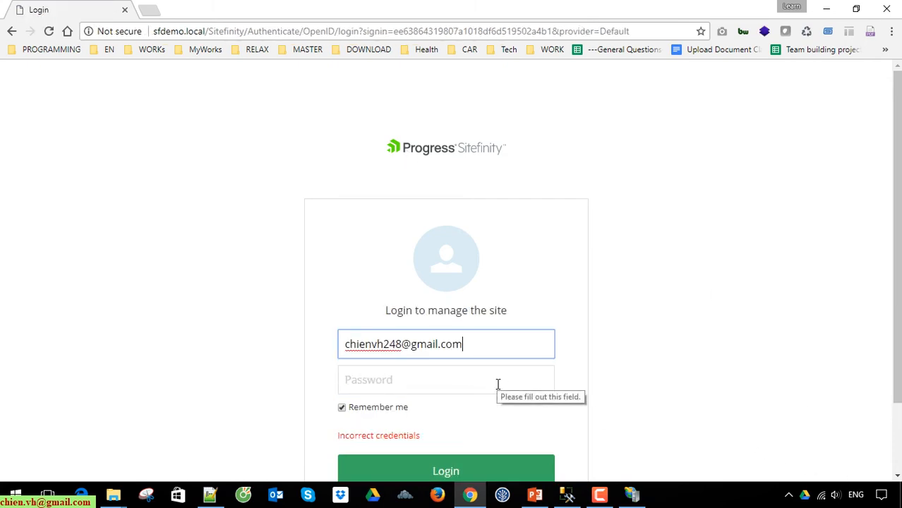
Retry the login with username administrator and the account password
drag(487, 343, 238, 329)
click(415, 380)
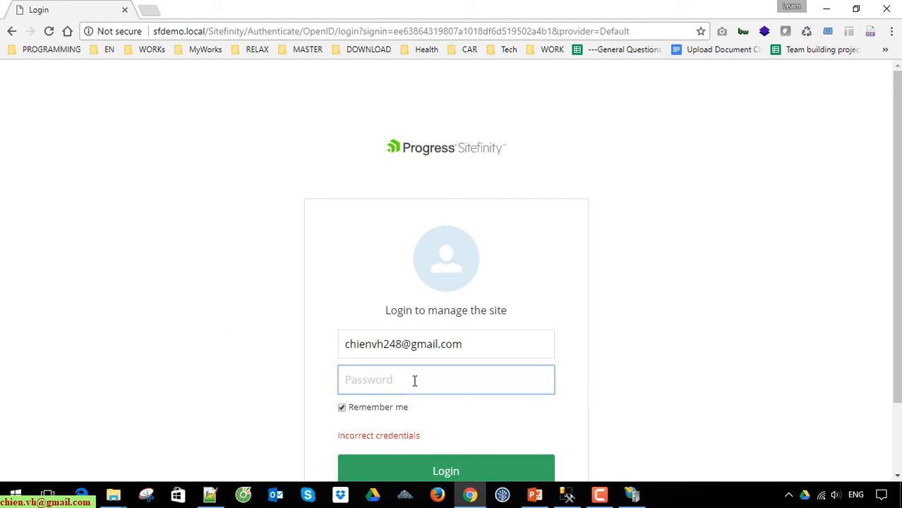
drag(503, 343, 310, 343)
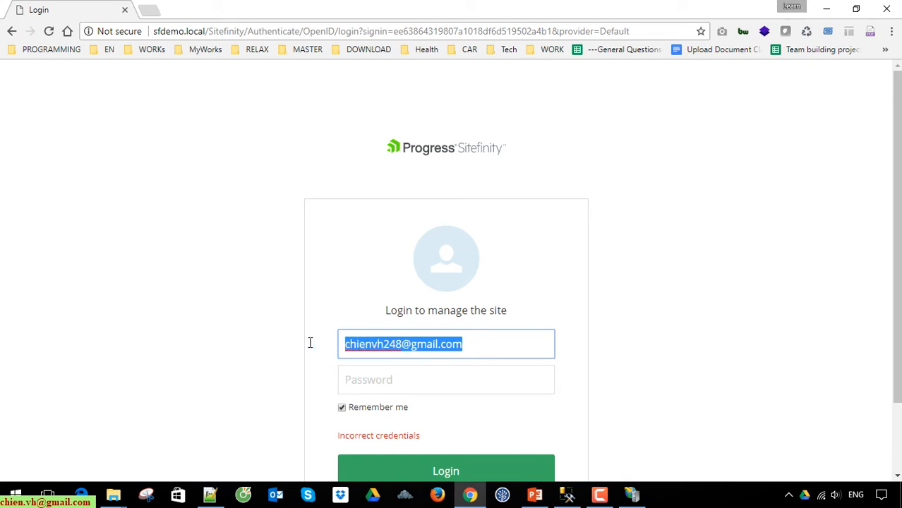
text(ad)
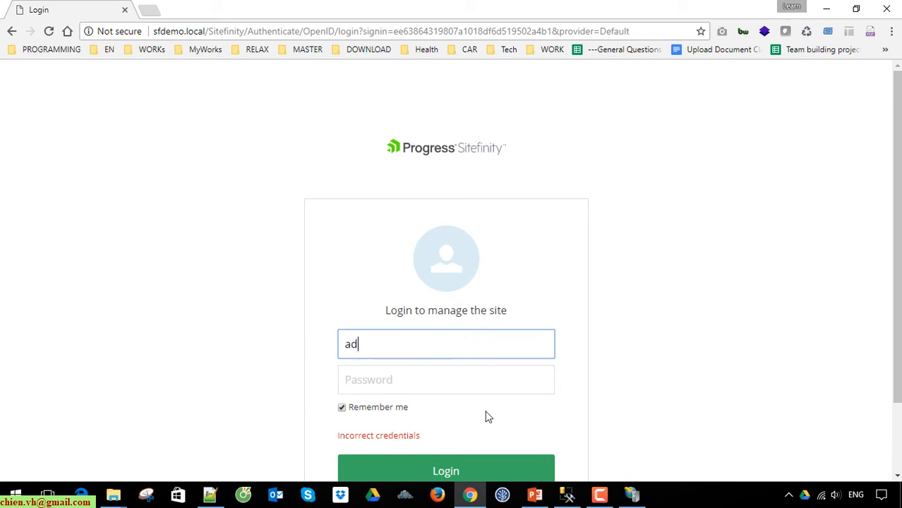
text(ministrator)
key(Tab)
text(•••••••)
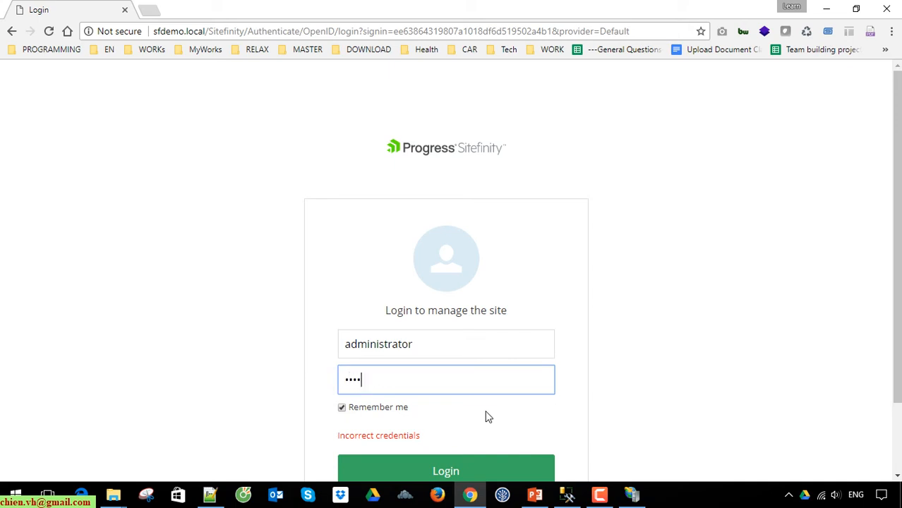
text(••)
key(Return)
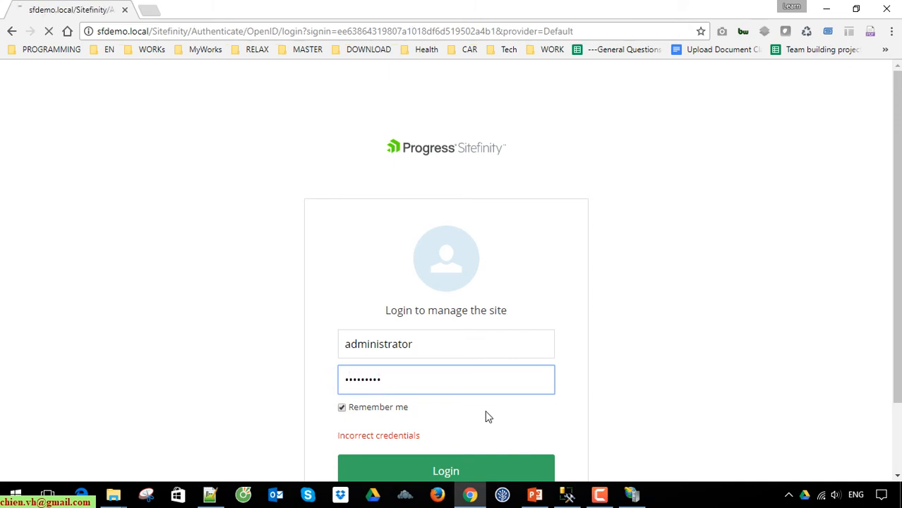
Try a first password for the administrator account on the Sitefinity login
key(Tab)
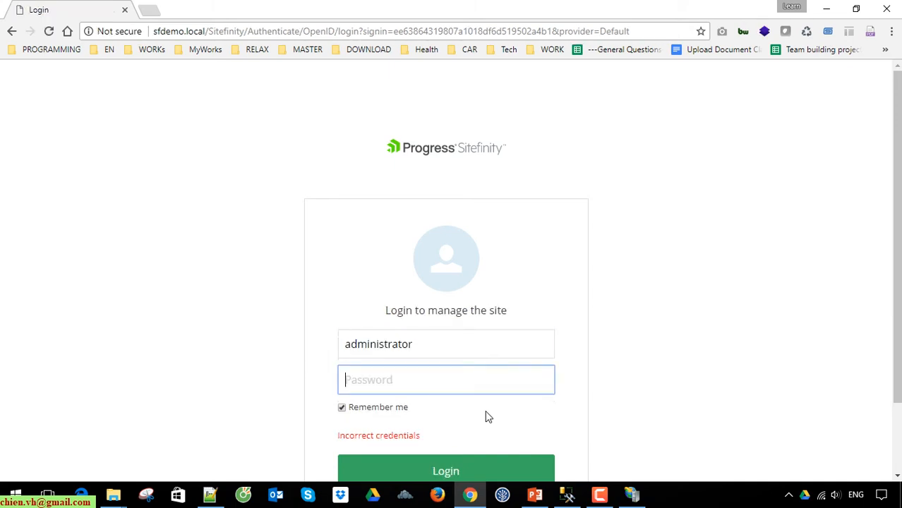
scroll(840, 318, down, 2)
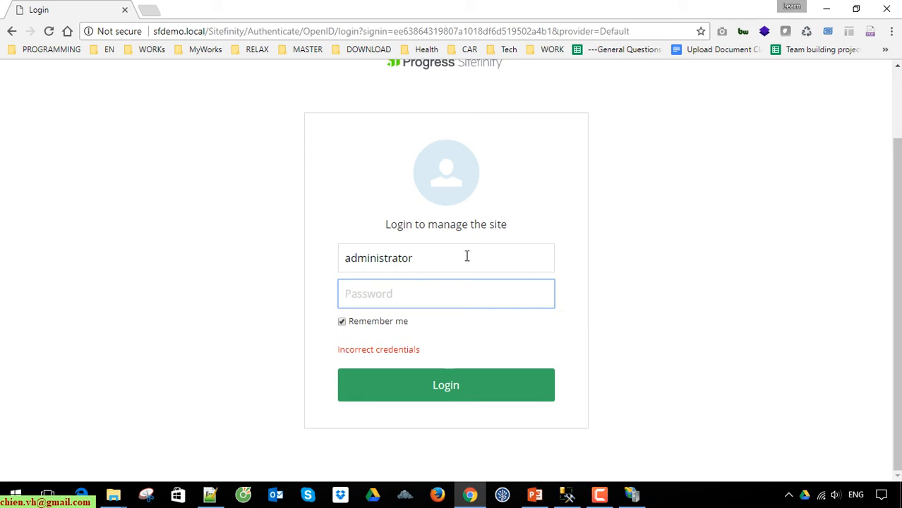
drag(466, 256, 245, 257)
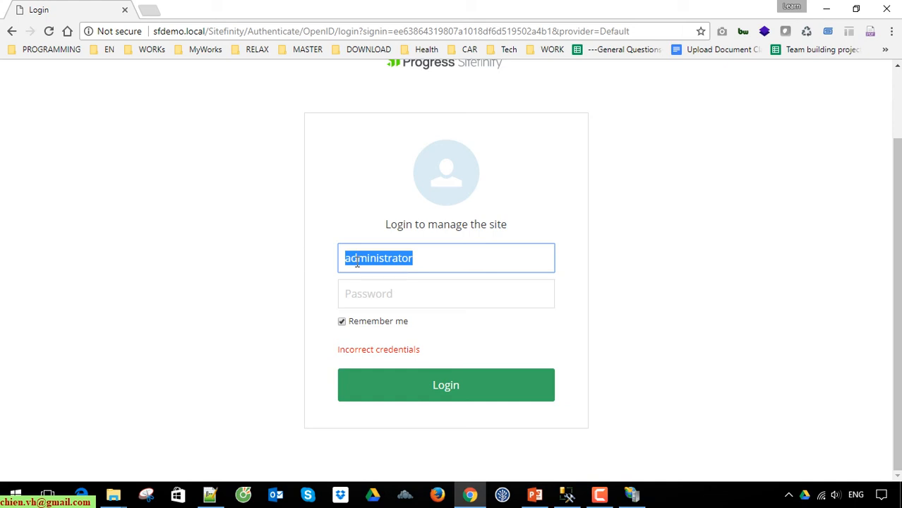
click(435, 290)
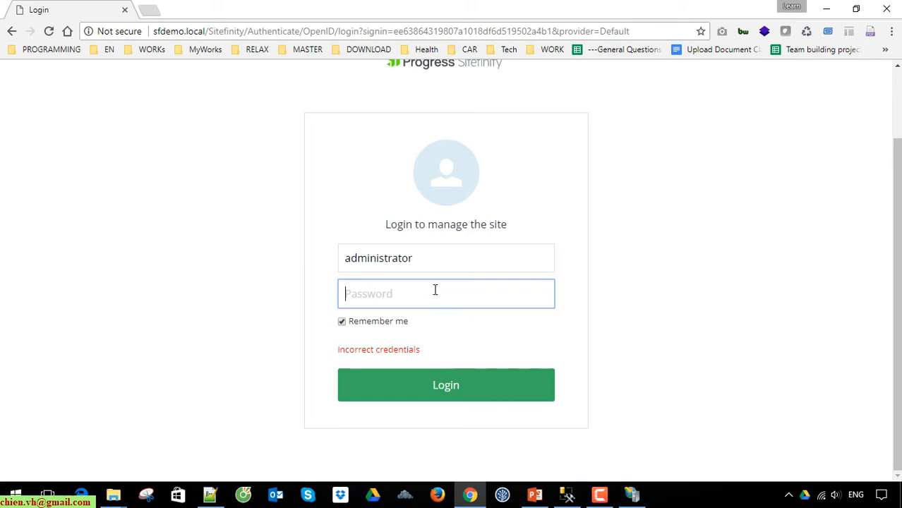
text(•••••••••)
key(Return)
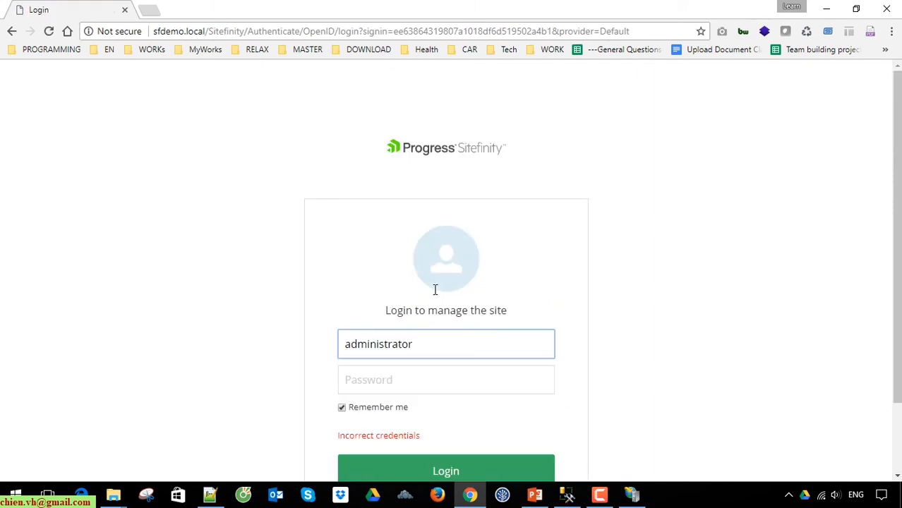
Try two more administrator passwords; Sitefinity rejects each
key(Tab)
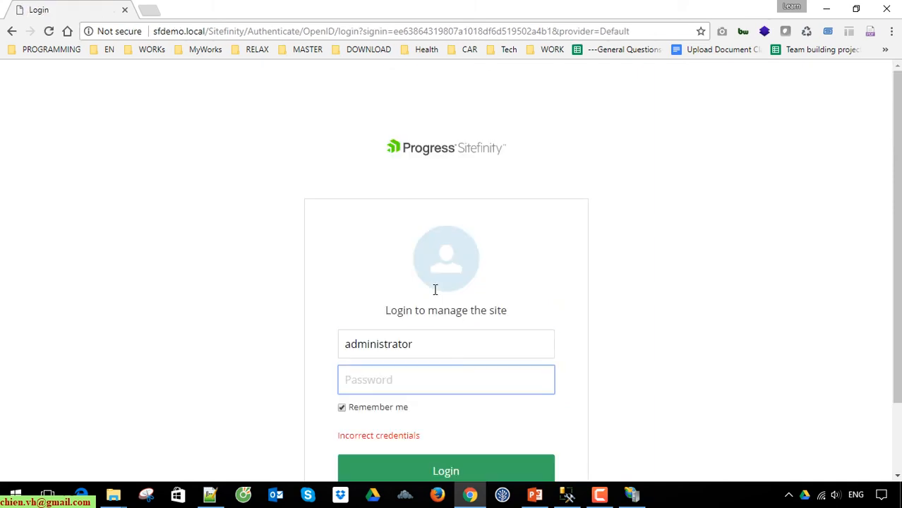
text(•••••••)
key(Return)
key(Tab)
text(•••••••••)
key(Return)
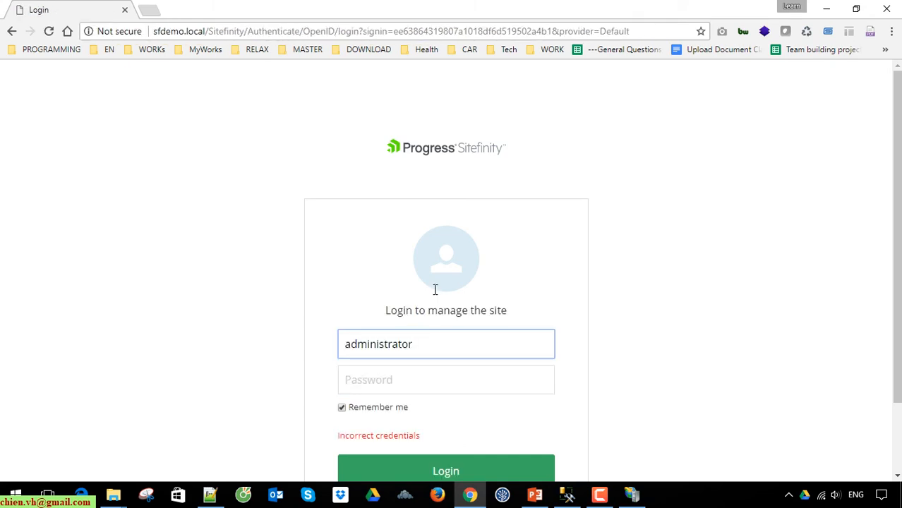
Clear the administrator username and switch to SQL Server Management Studio
key(ctrl+a)
key(BackSpace)
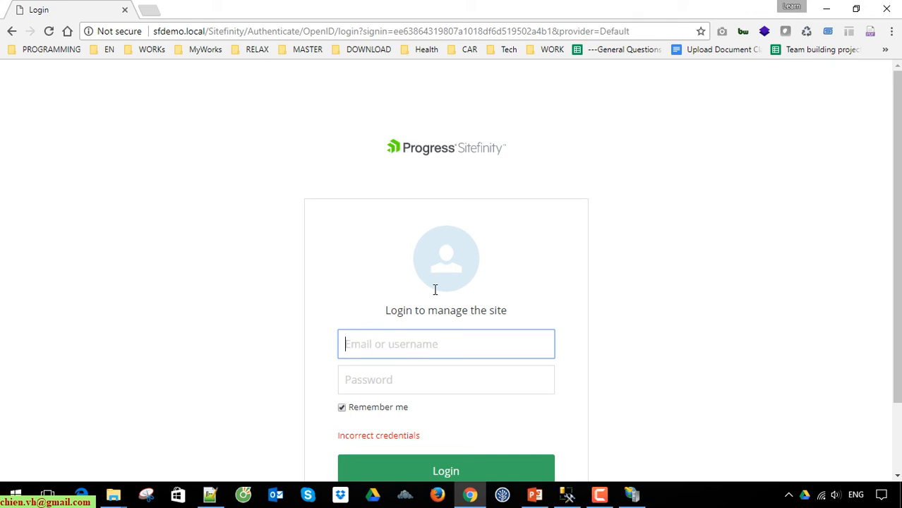
click(465, 379)
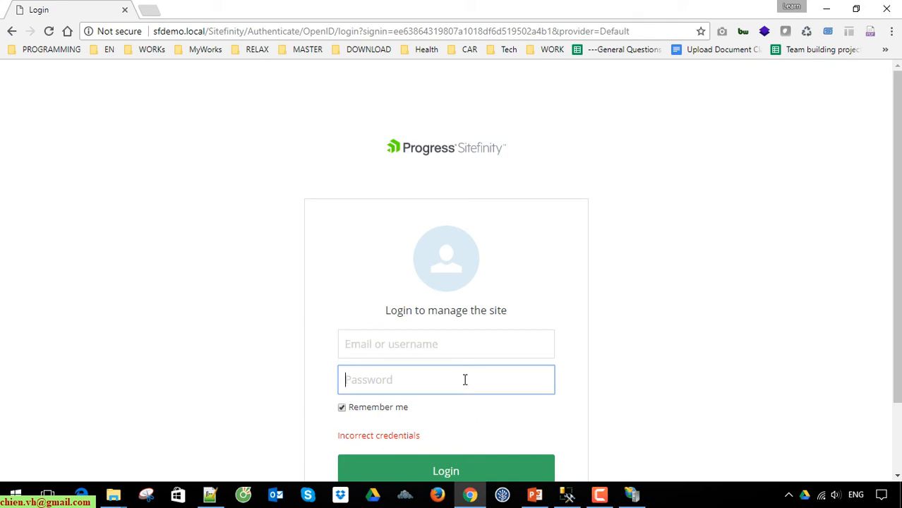
click(426, 337)
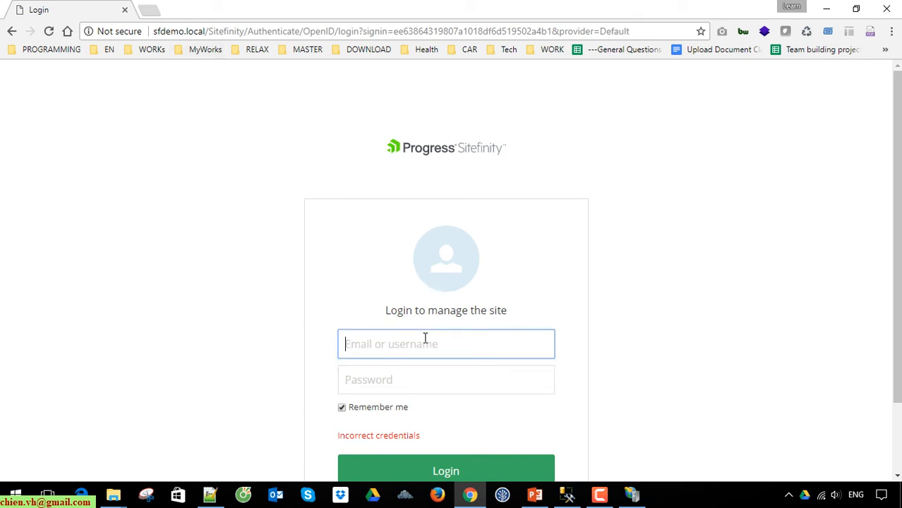
click(668, 283)
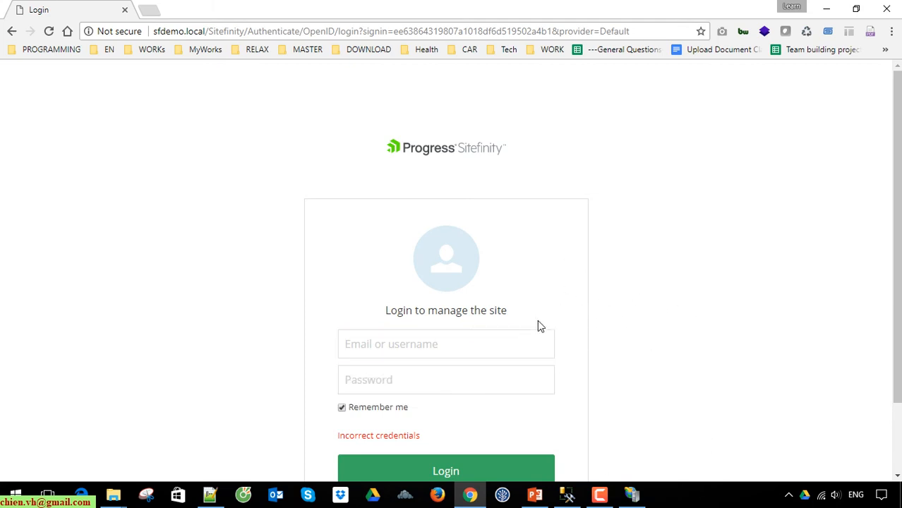
click(568, 495)
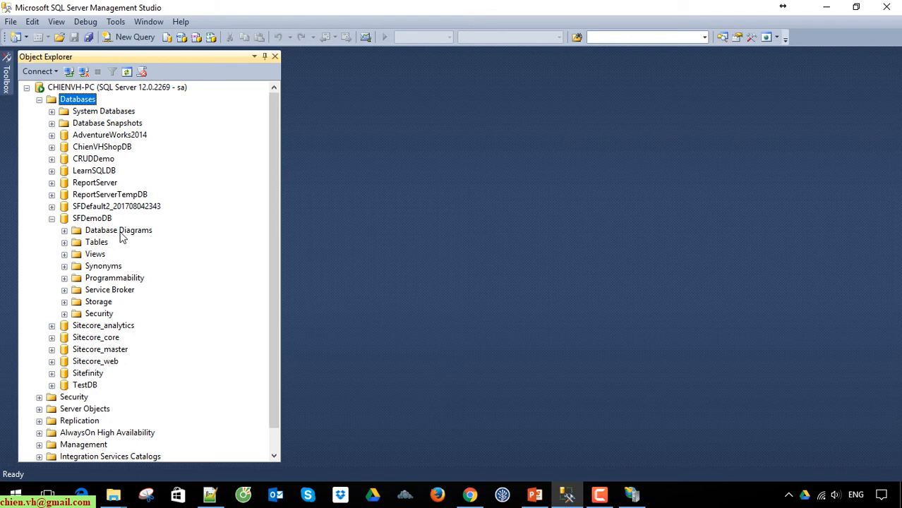
Open the top 200 rows of SFDemoDB's dbo.sf_users table for editing
click(65, 242)
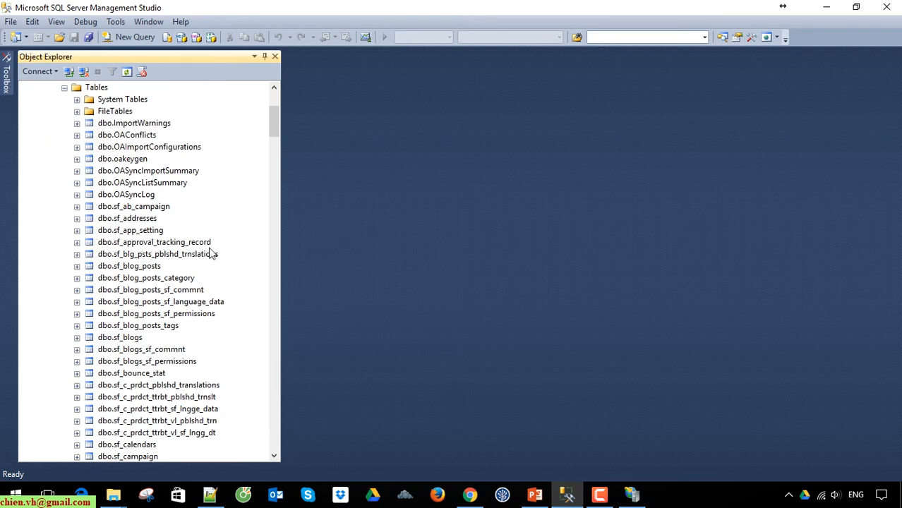
drag(277, 117, 308, 396)
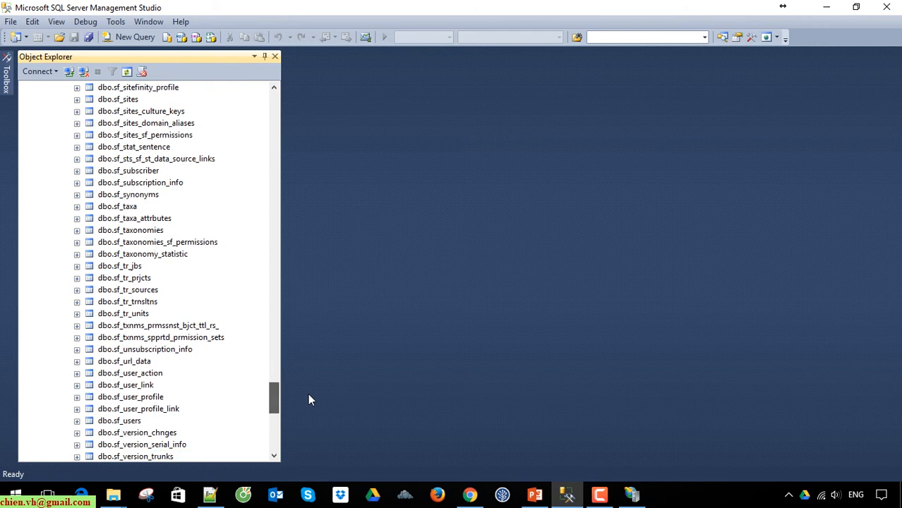
click(141, 422)
scroll(212, 395, down, 2)
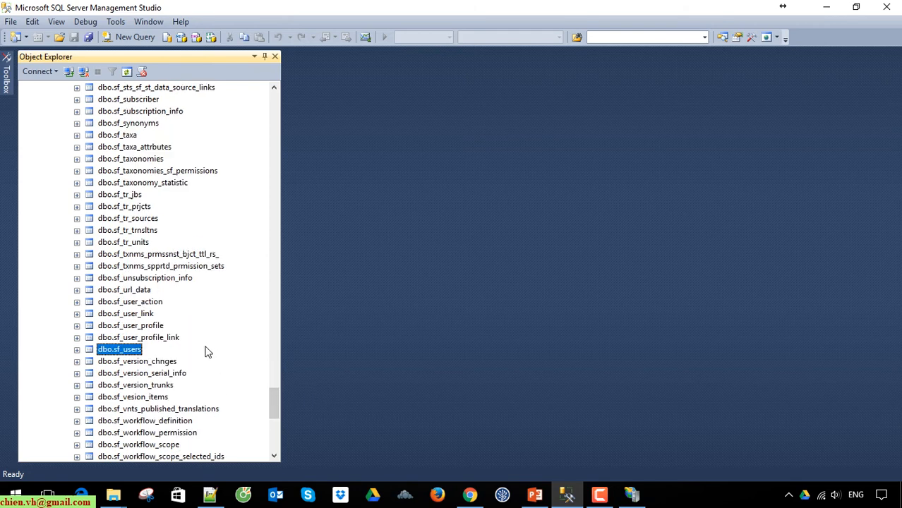
right_click(135, 352)
click(205, 256)
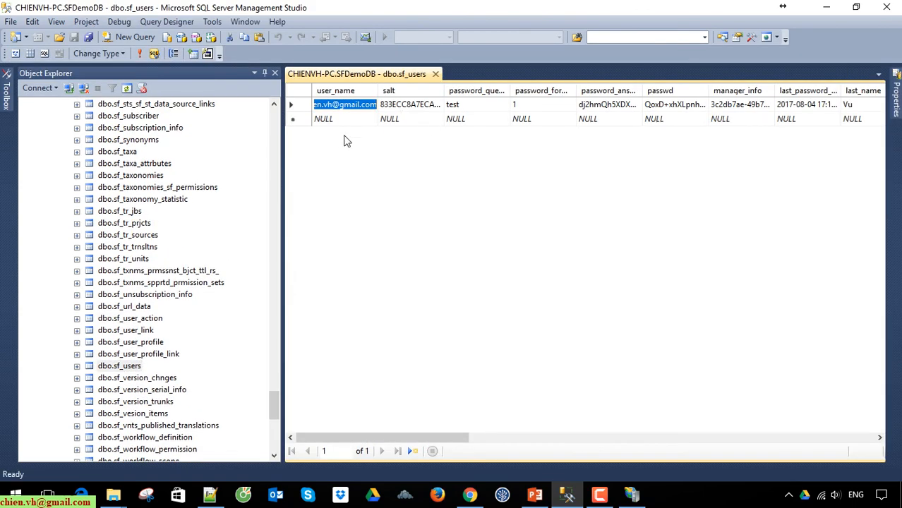
Widen the user_name column and copy the existing user's user name
click(346, 120)
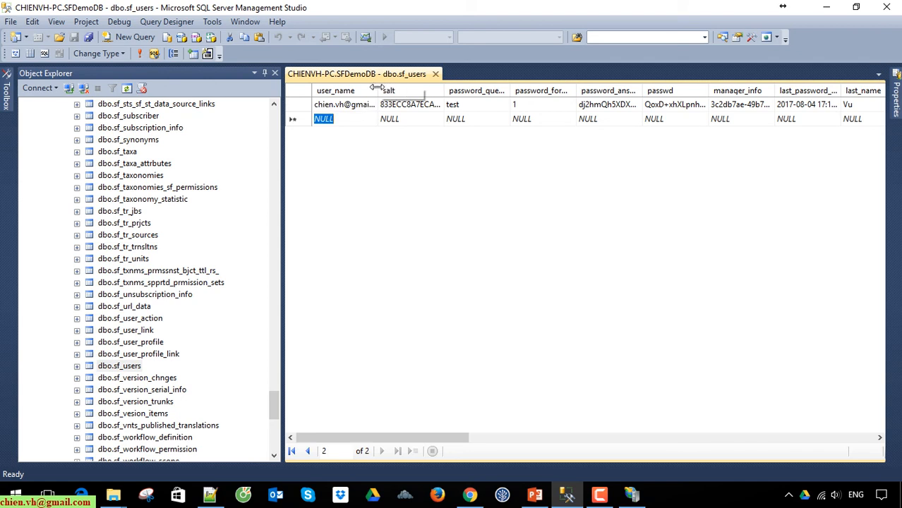
drag(406, 84, 448, 100)
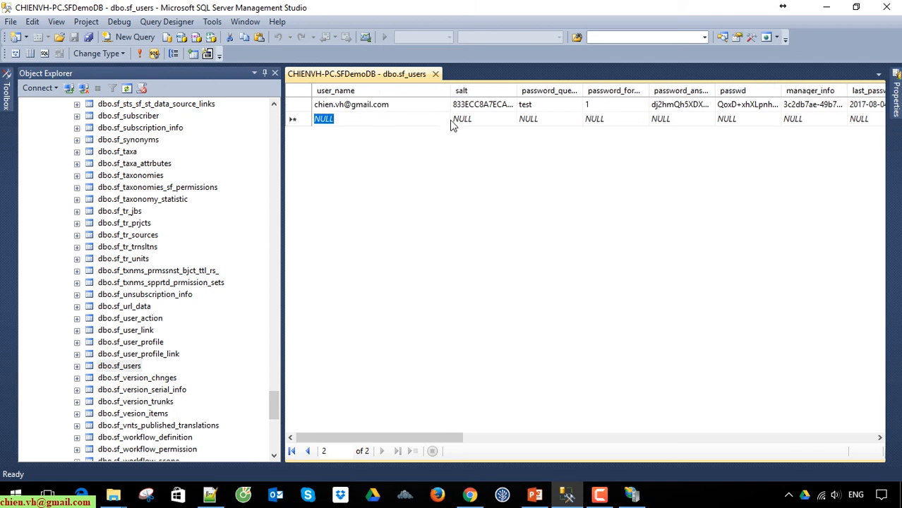
click(400, 104)
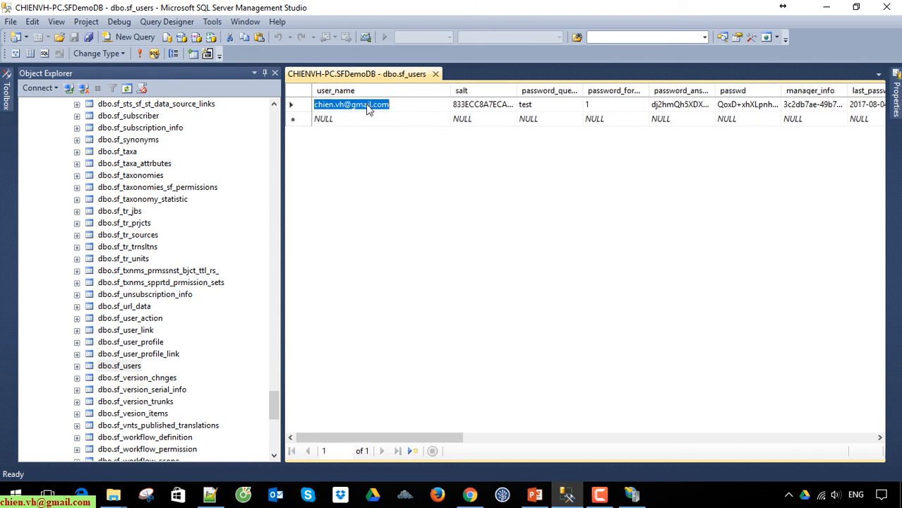
right_click(366, 104)
click(404, 147)
key(alt+Tab)
click(432, 345)
key(ctrl+v)
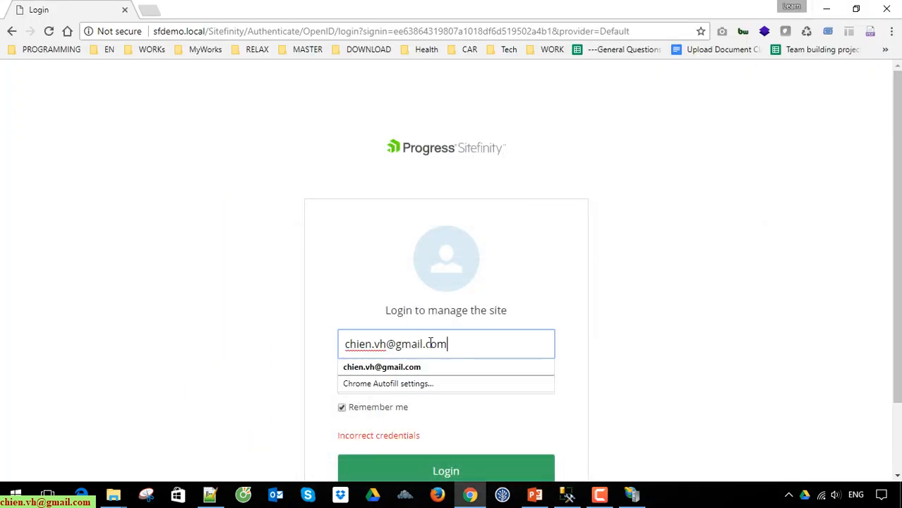
click(673, 347)
Enter the account password, log in, and let Chrome save the login
click(489, 382)
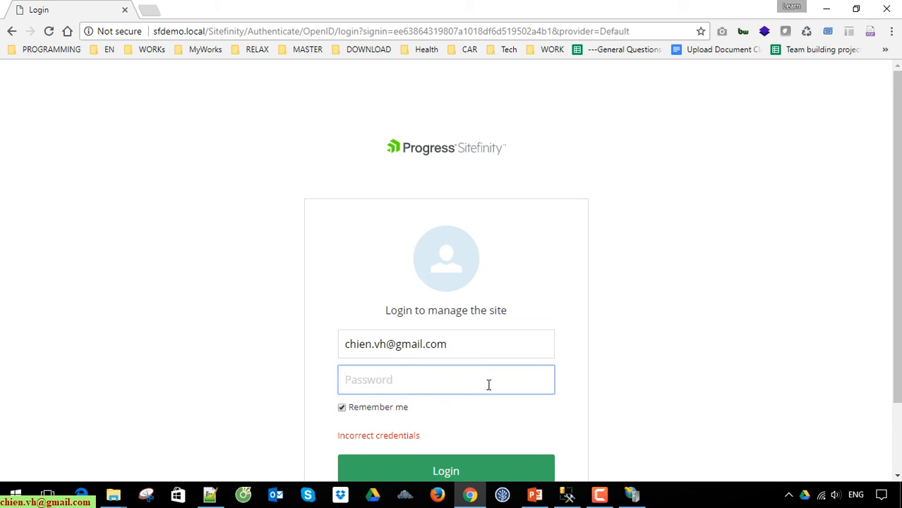
text(*********)
click(733, 355)
scroll(654, 346, down, 1)
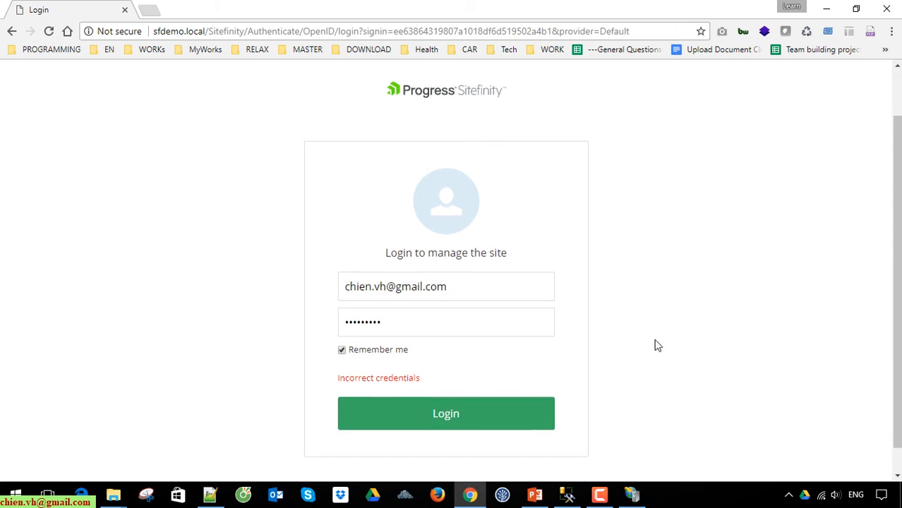
click(468, 412)
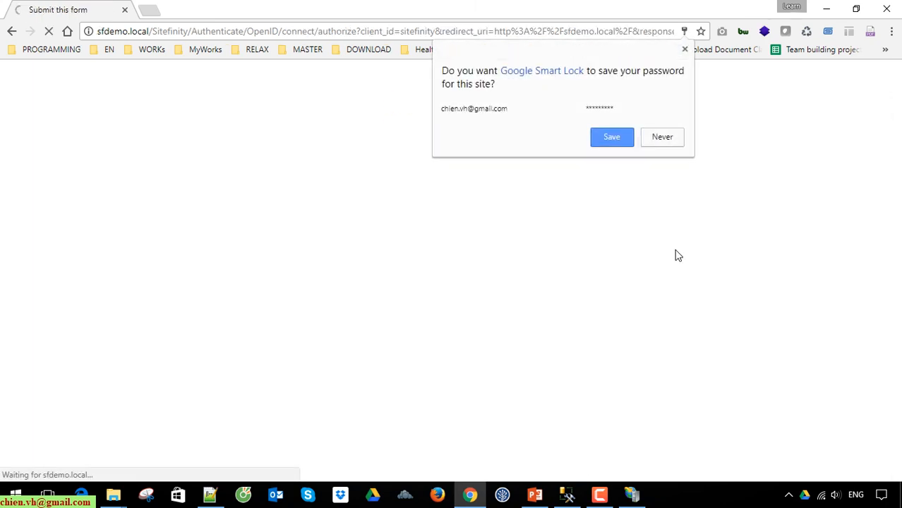
click(614, 141)
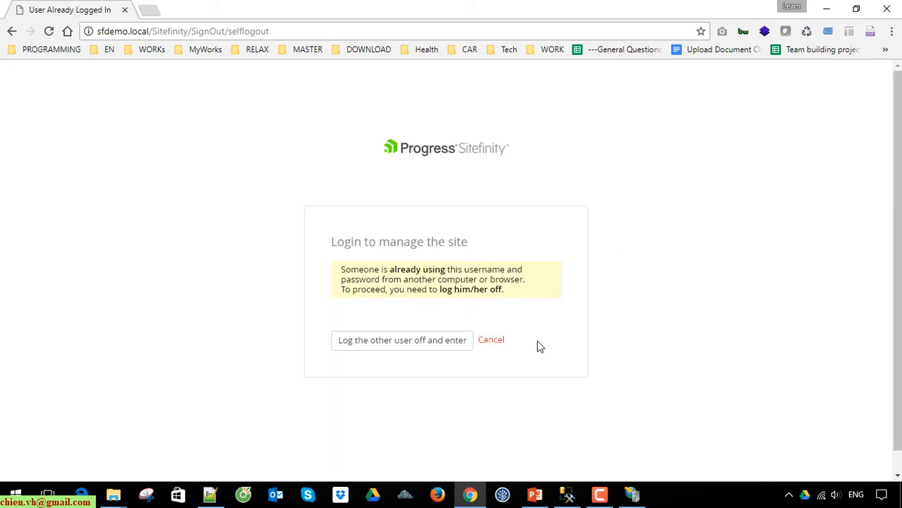
Log the other user's session off, confirm with OK, and let the Dashboard load
click(405, 341)
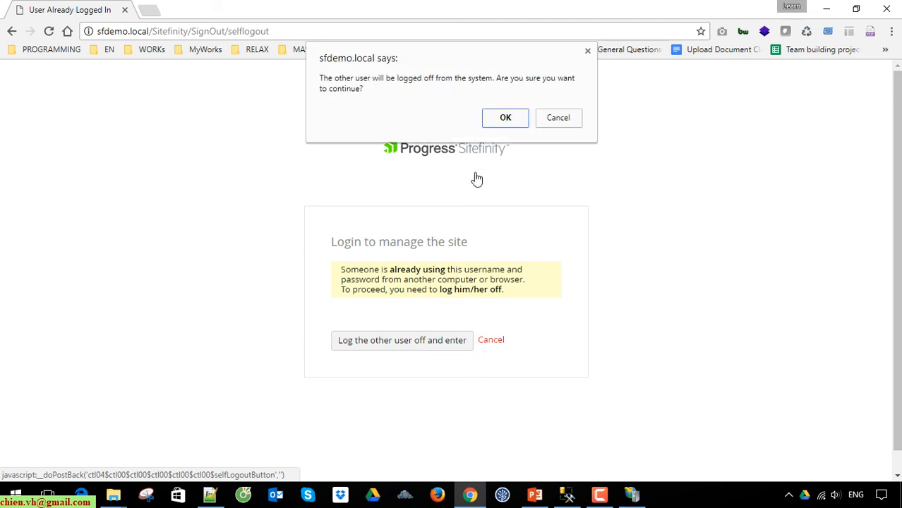
click(505, 117)
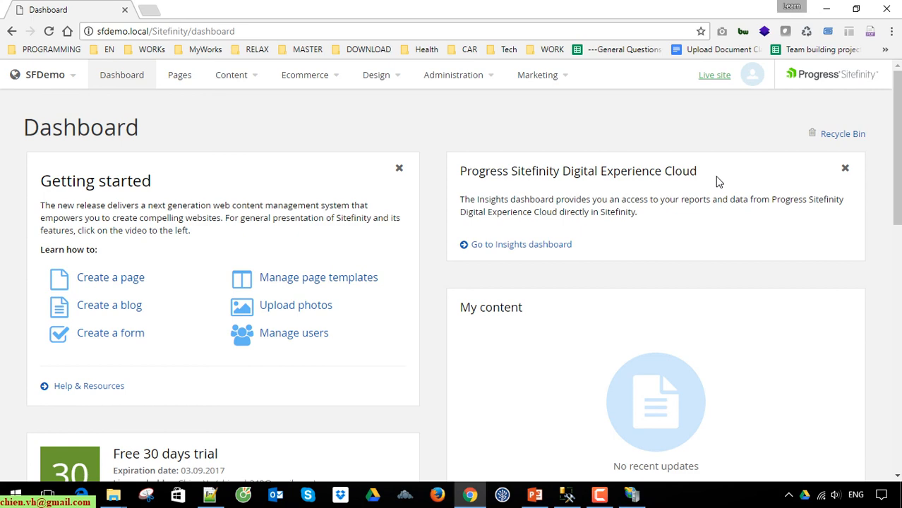
scroll(767, 238, down, 5)
scroll(781, 248, up, 5)
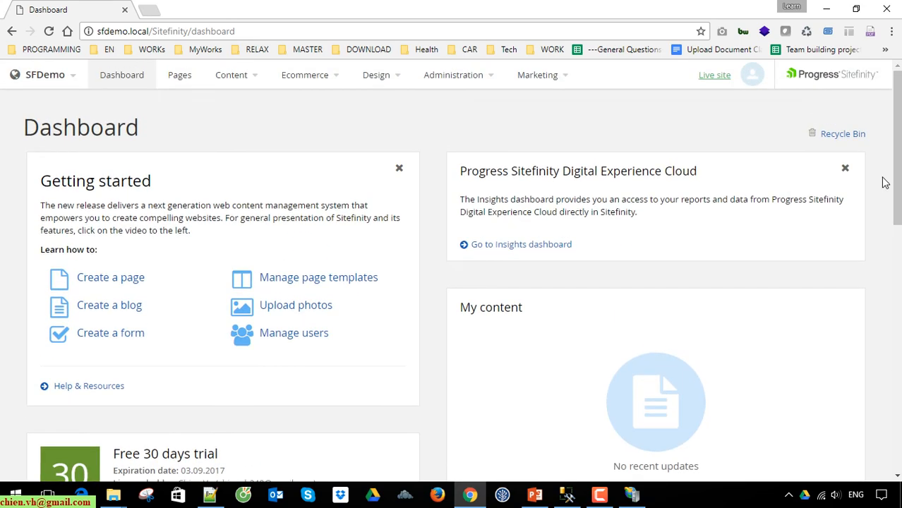